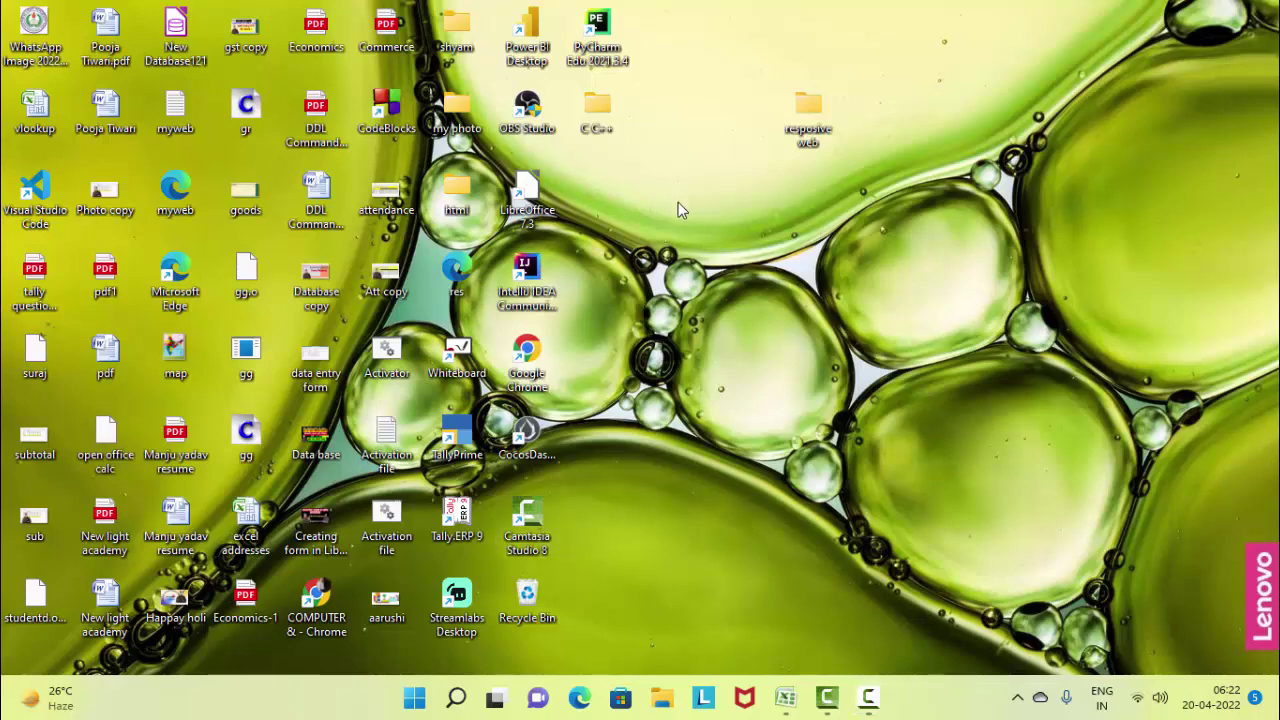
Step: Refresh the desktop twice, then bring up the Book1 workbook with the employee table
right_click(664, 191)
left_click(720, 270)
right_click(669, 190)
left_click(728, 271)
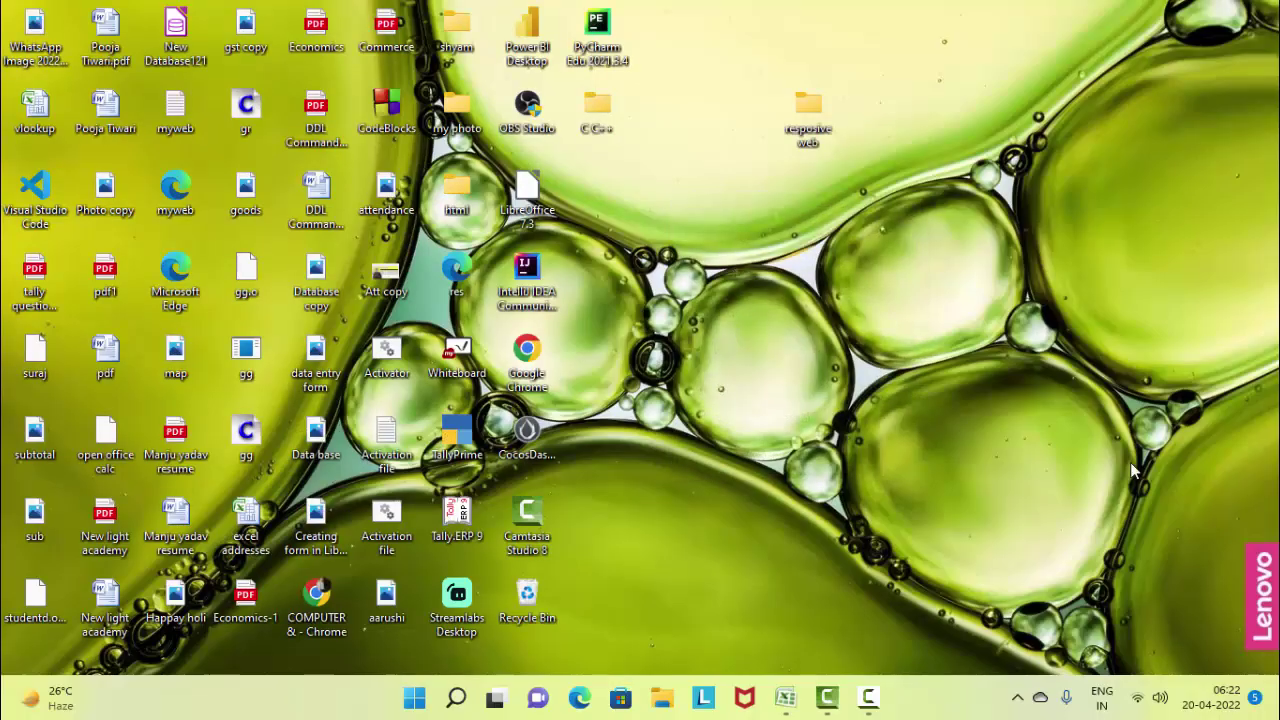
left_click(795, 705)
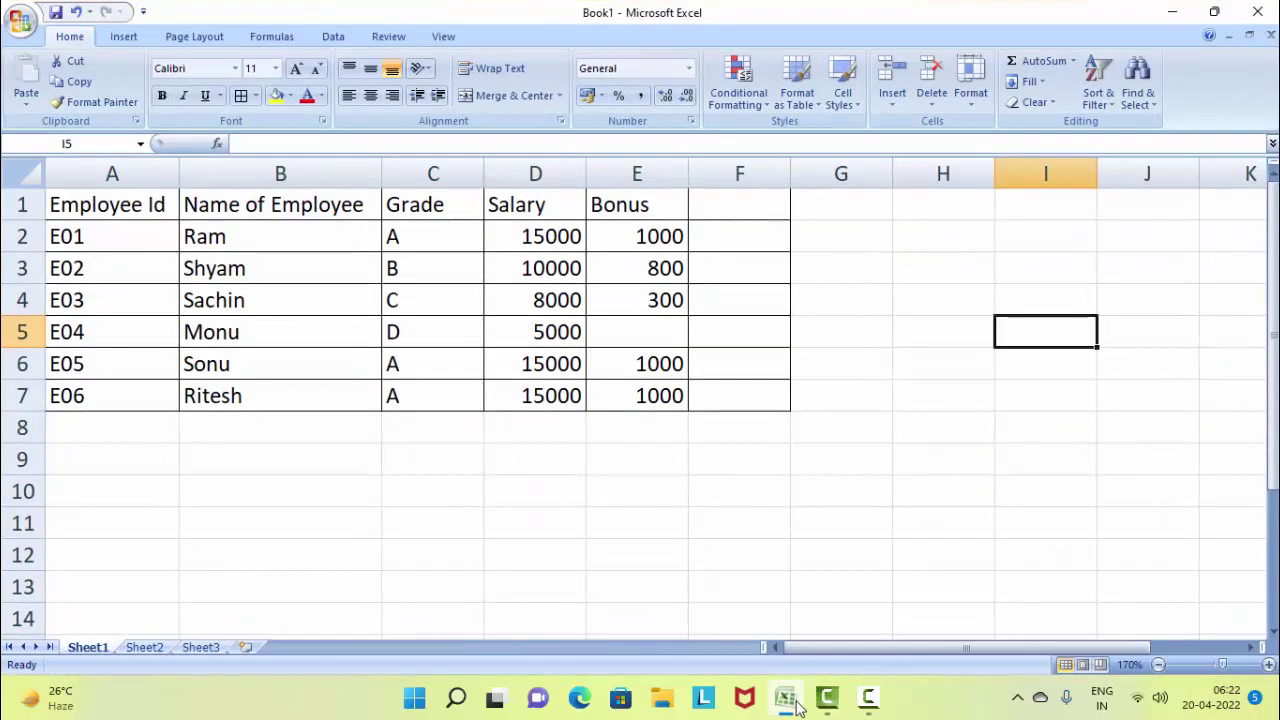
Step: Fill the header cells A1:F1 (Employee Id through Bonus) with yellow
mouse_move(120, 204)
left_mouse_down()
mouse_move(345, 192)
mouse_move(694, 200)
left_mouse_up()
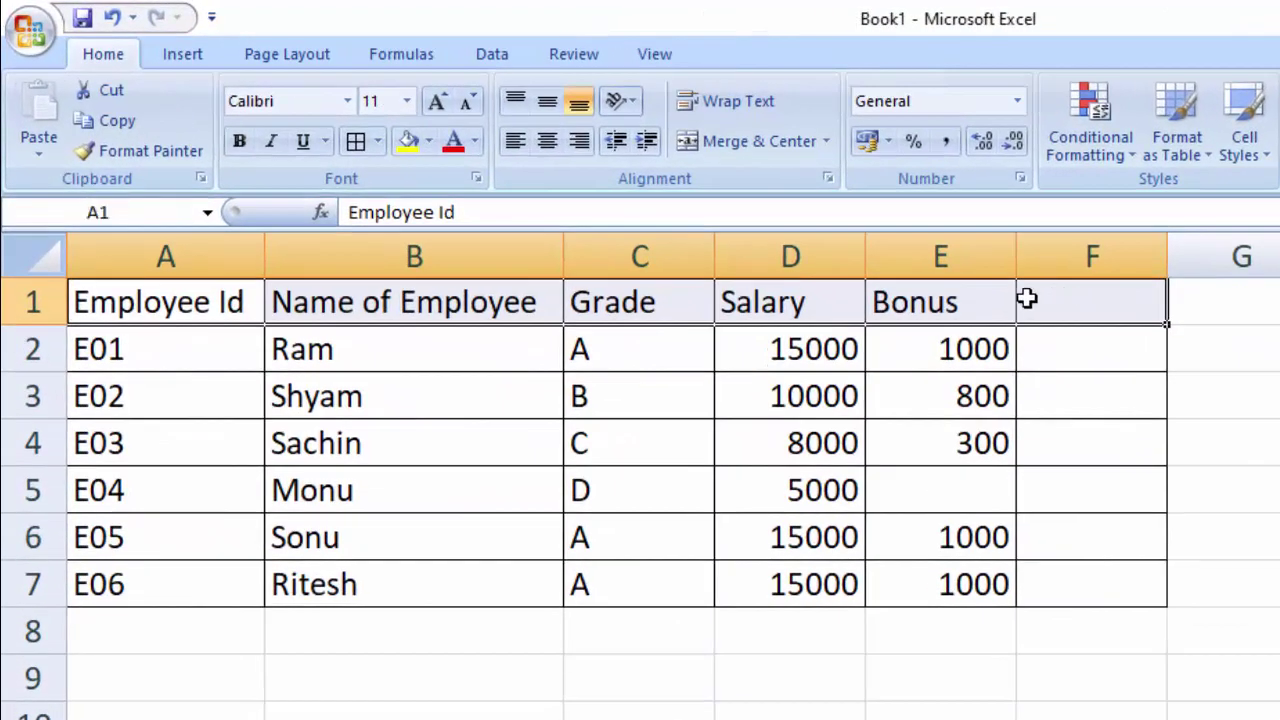
left_click(408, 141)
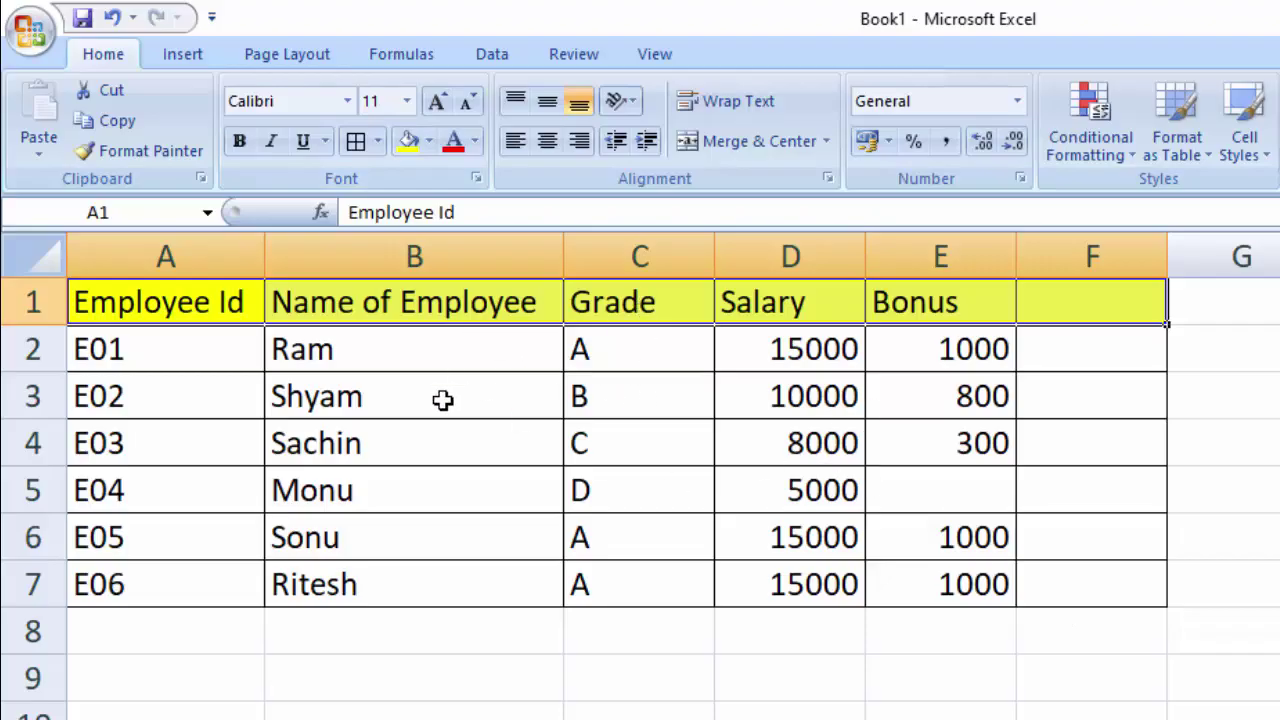
left_click_drag(177, 357, 138, 564)
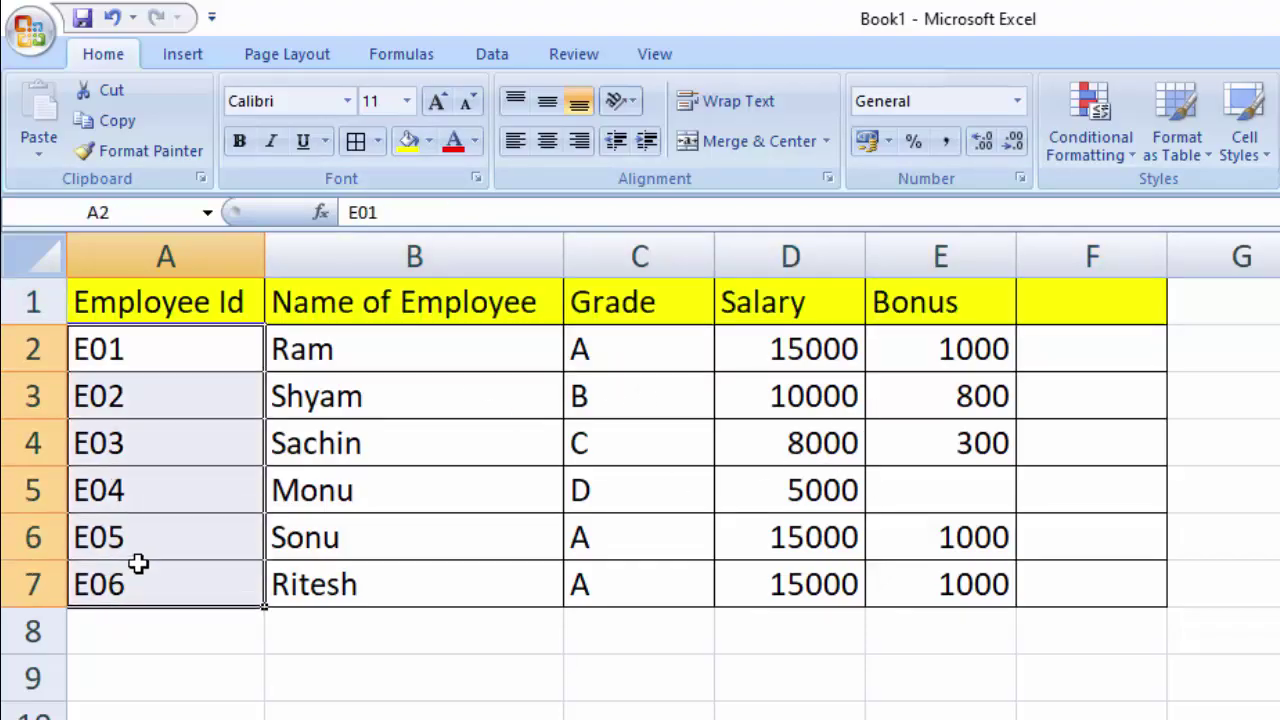
left_click_drag(449, 346, 420, 577)
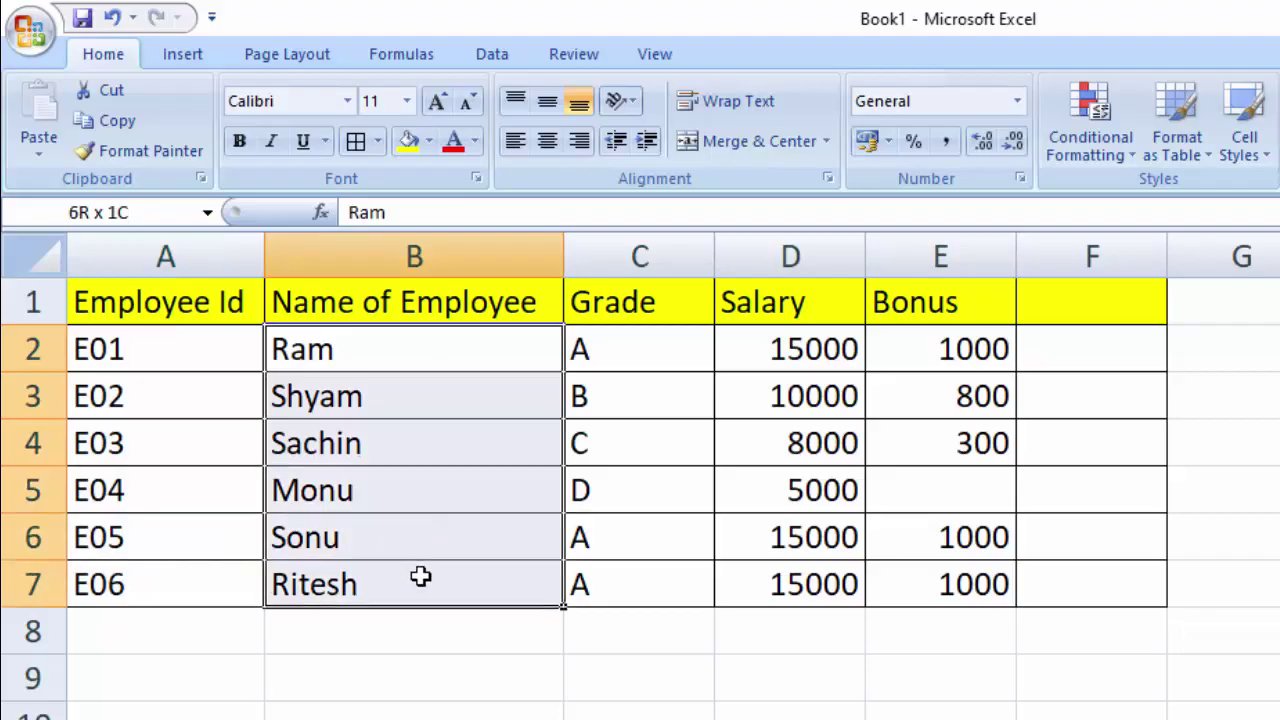
mouse_move(632, 360)
left_mouse_down()
mouse_move(606, 563)
mouse_move(617, 580)
left_mouse_up()
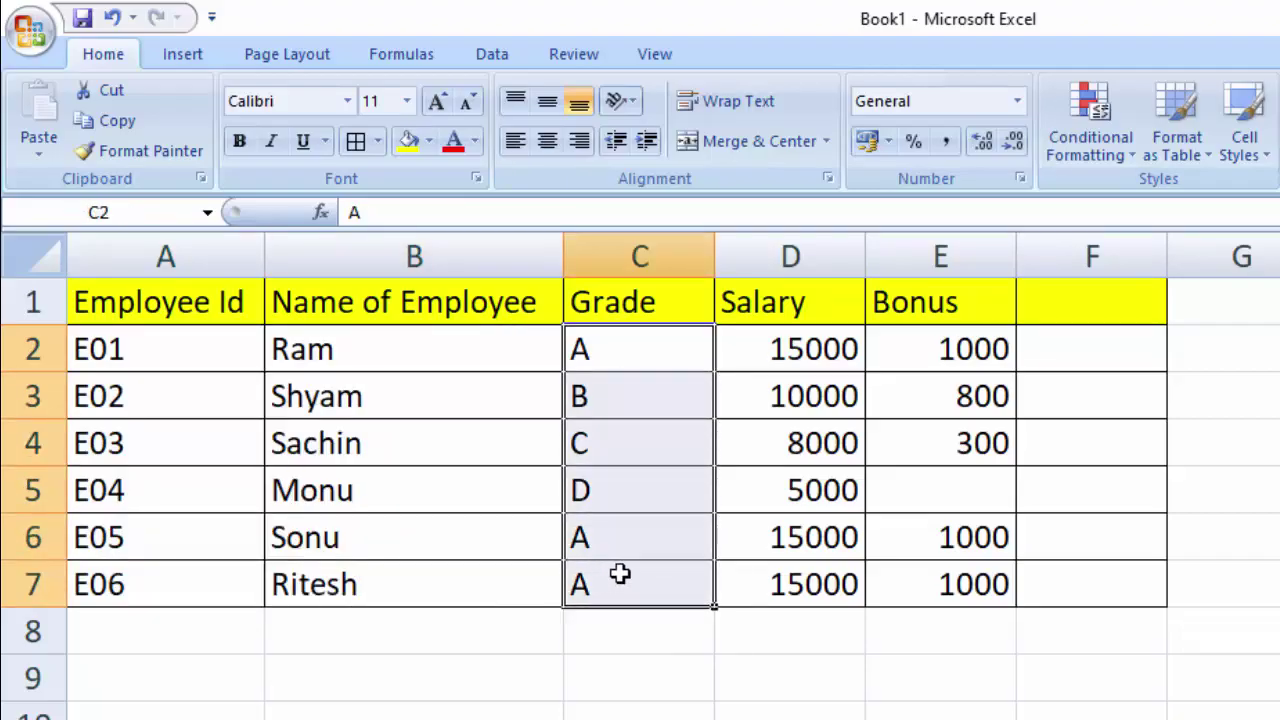
left_click(795, 360)
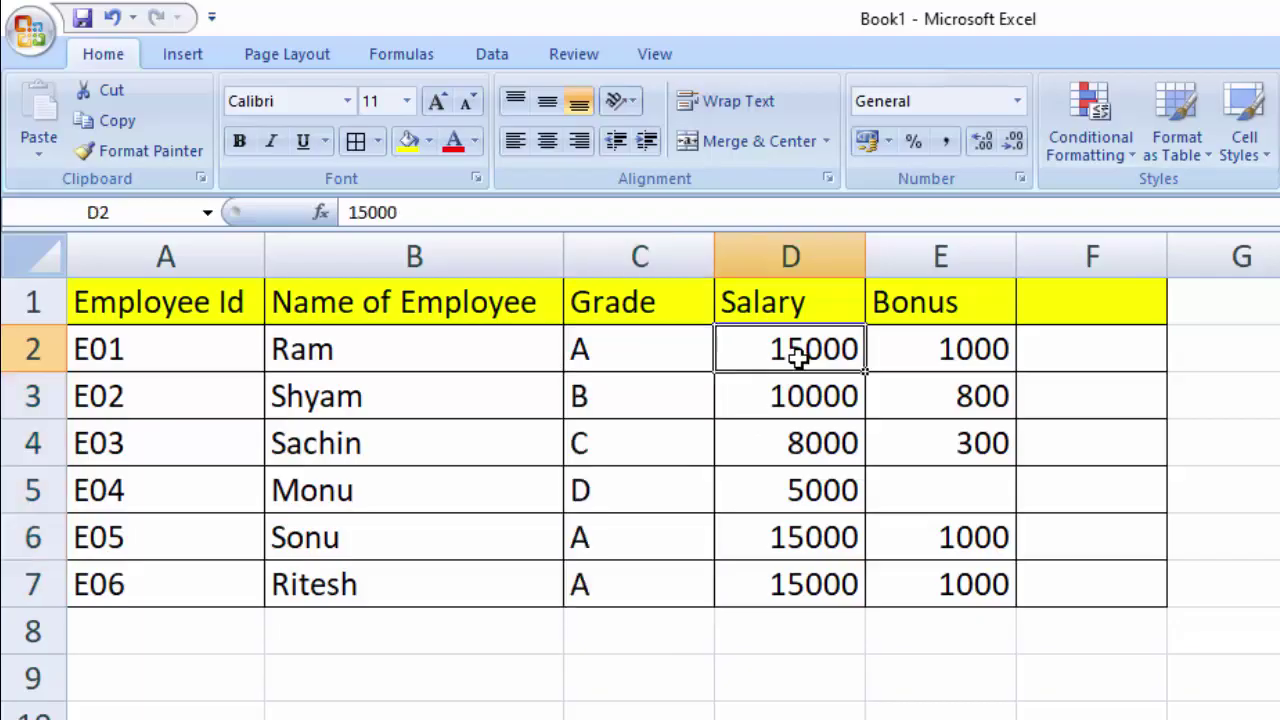
left_click(943, 349)
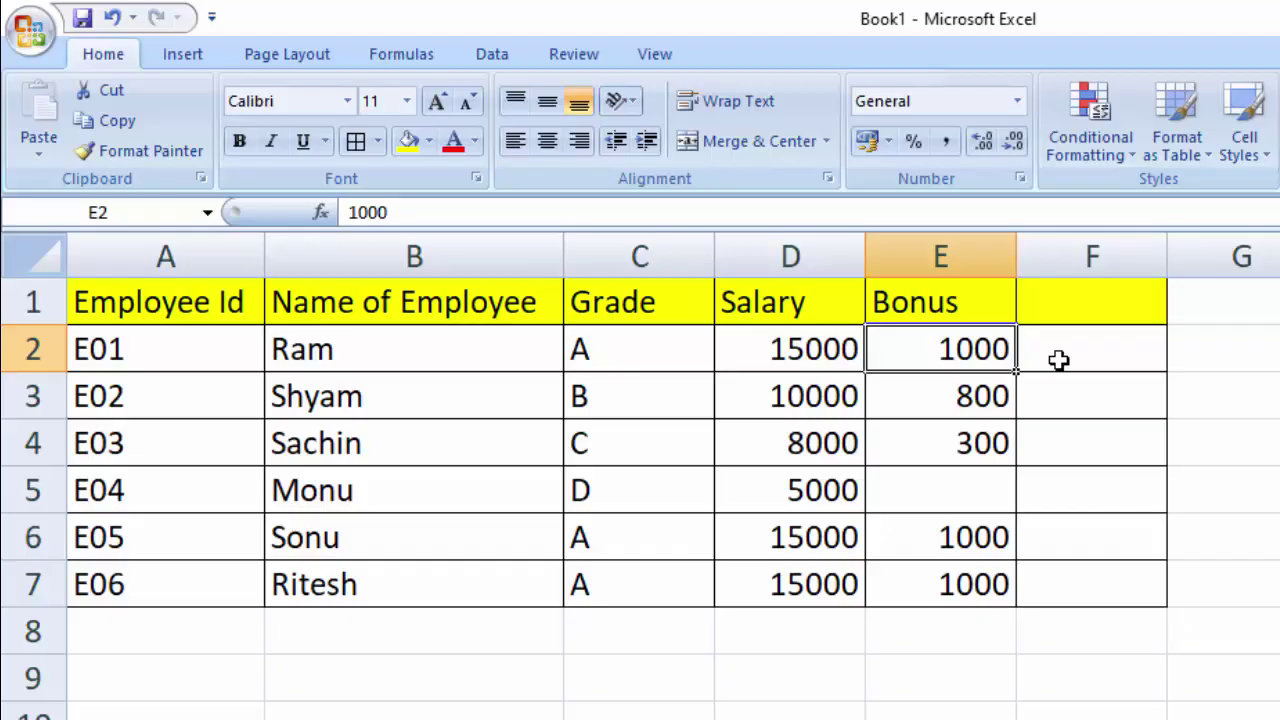
key("Delete")
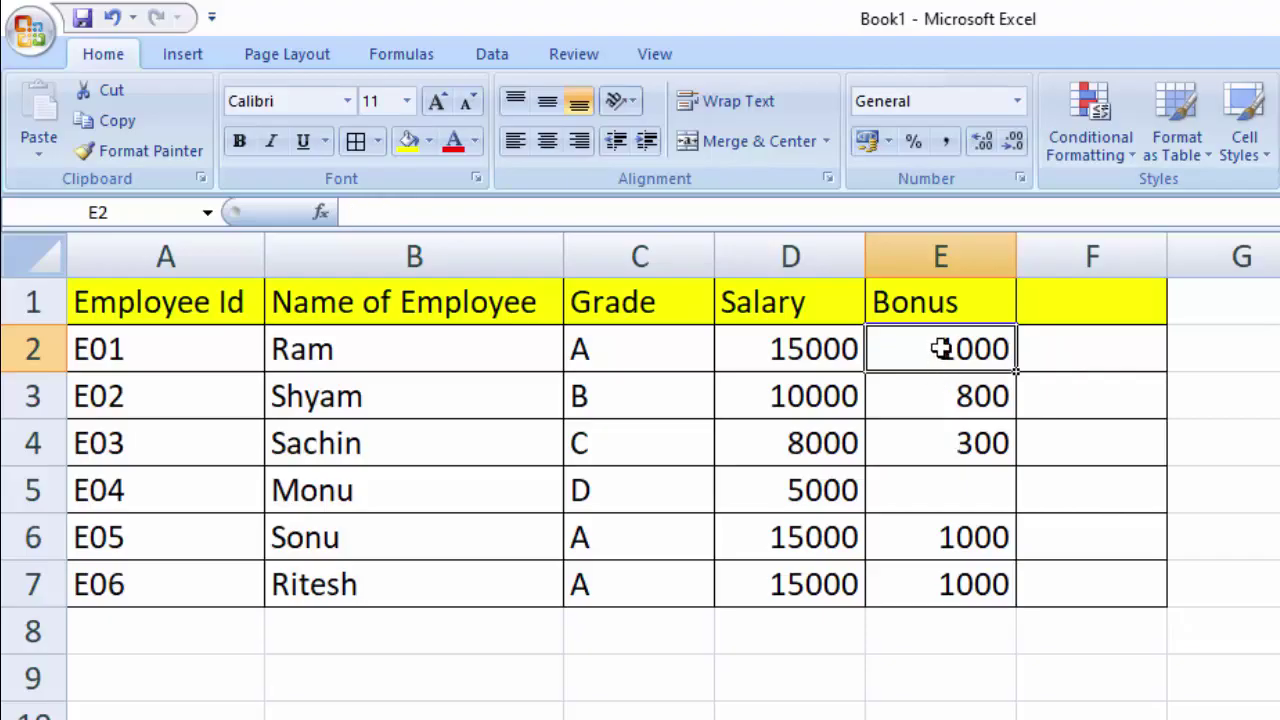
left_click_drag(941, 348, 948, 566)
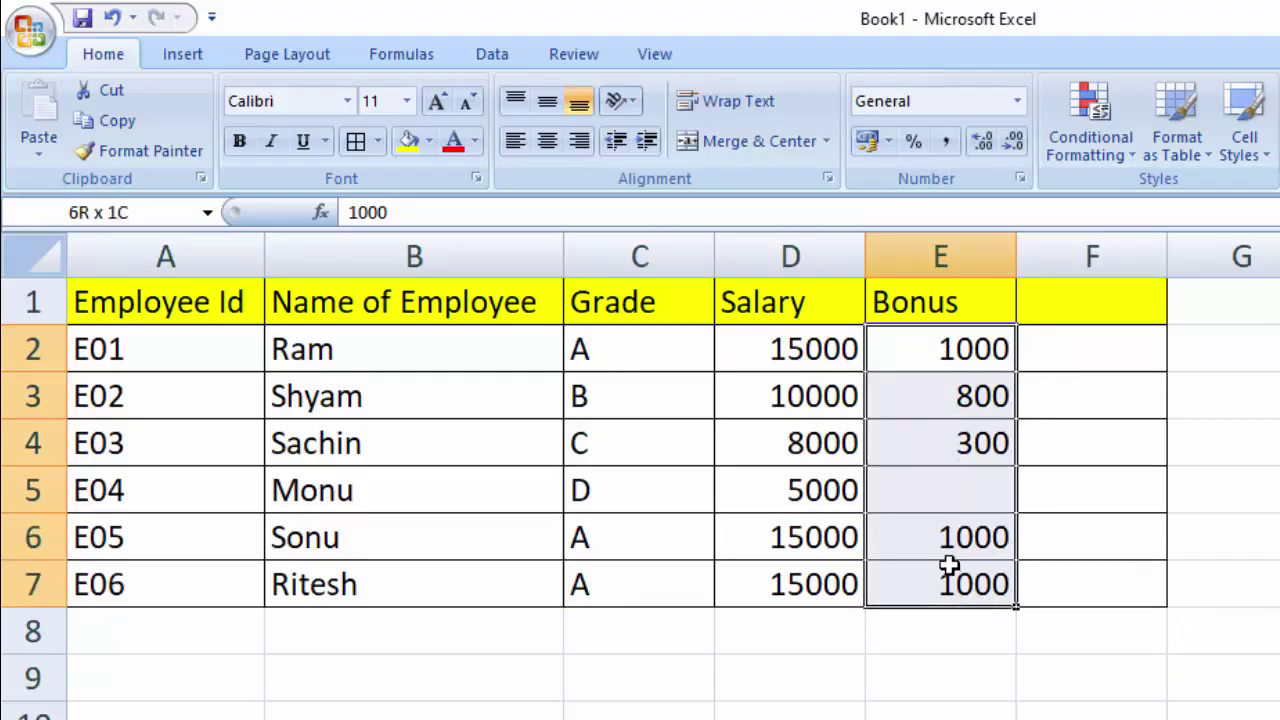
left_click(1050, 348)
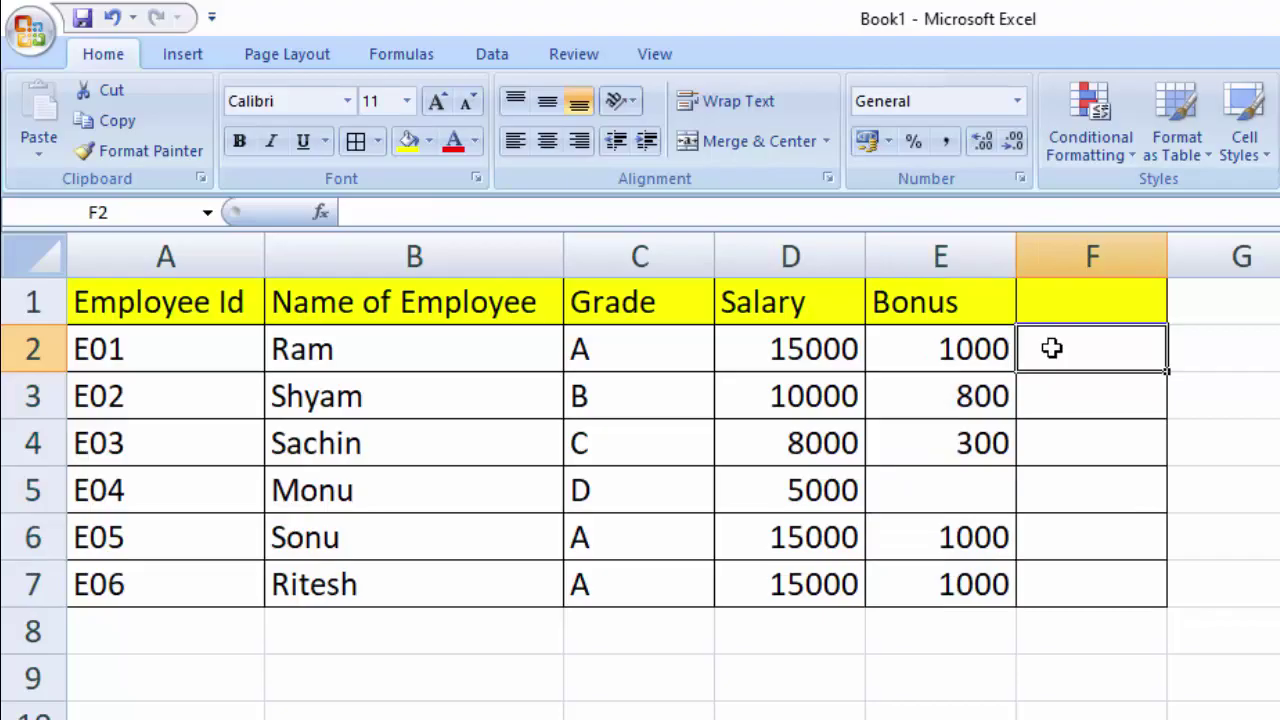
Step: Enter =IF(OR(C2="A" in F2, which triggers a missing-parenthesis warning
type("=")
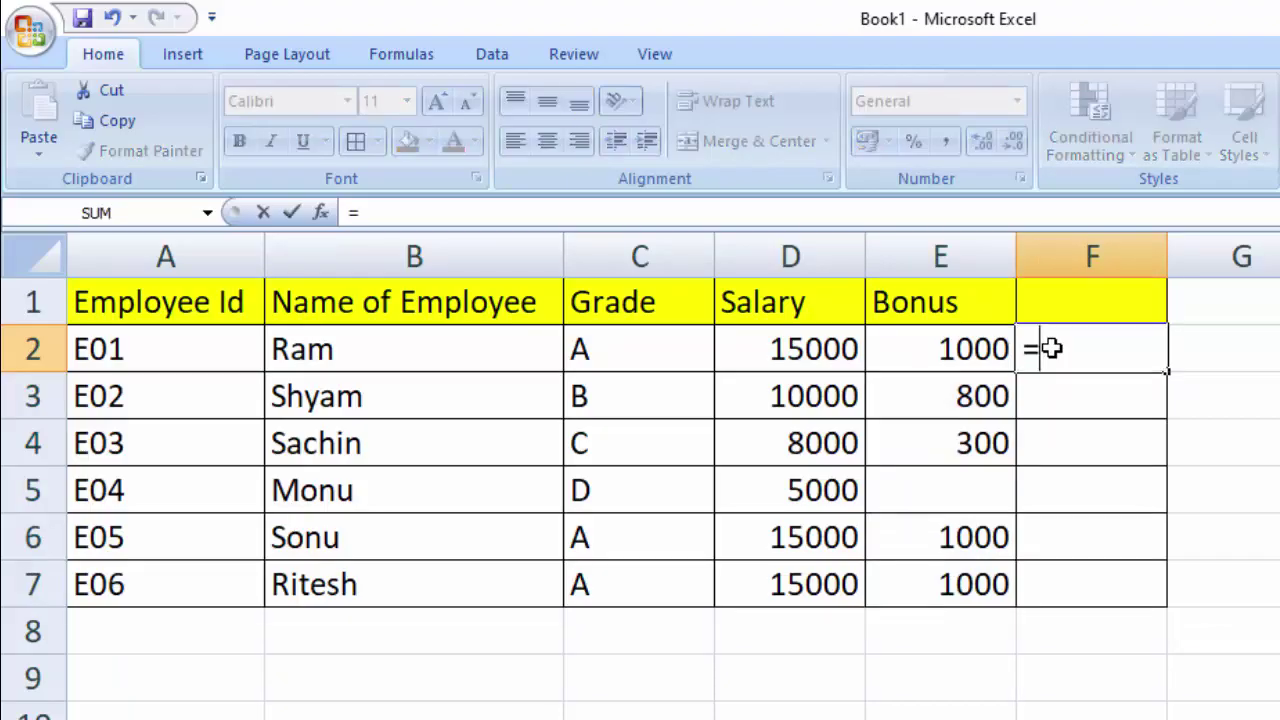
type("if")
key("Tab")
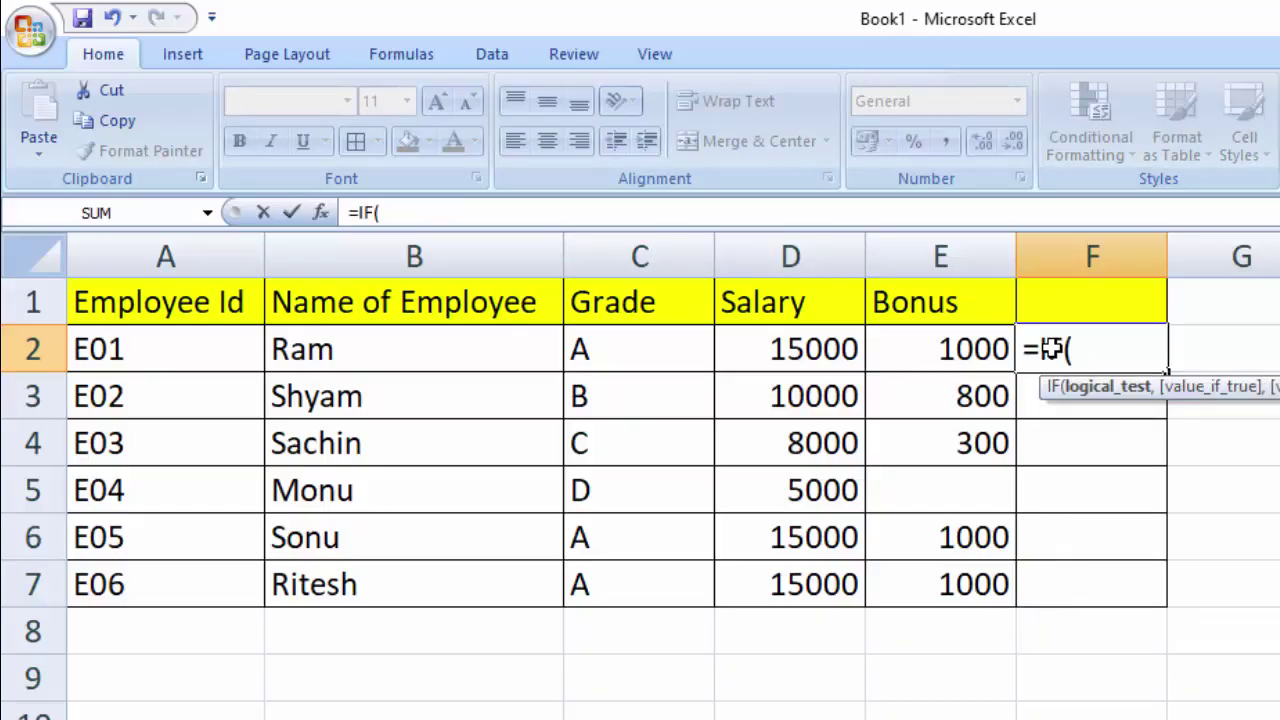
type("or")
key("Tab")
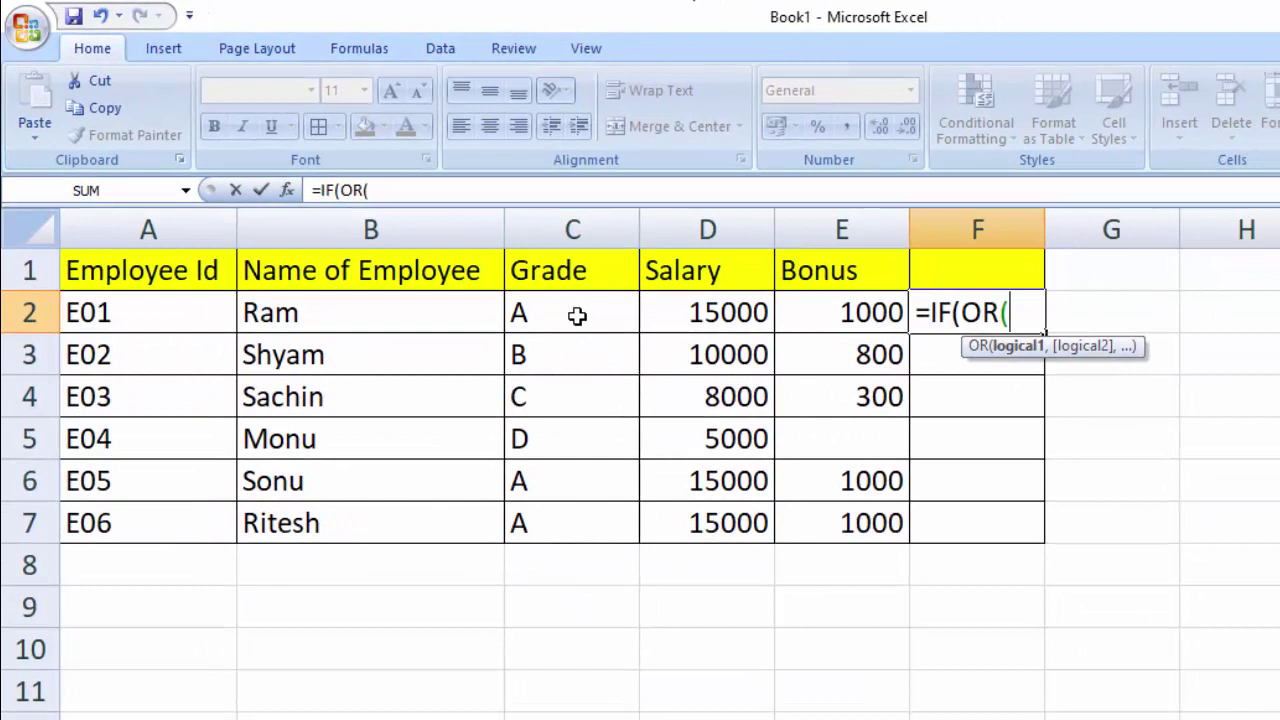
left_click(578, 316)
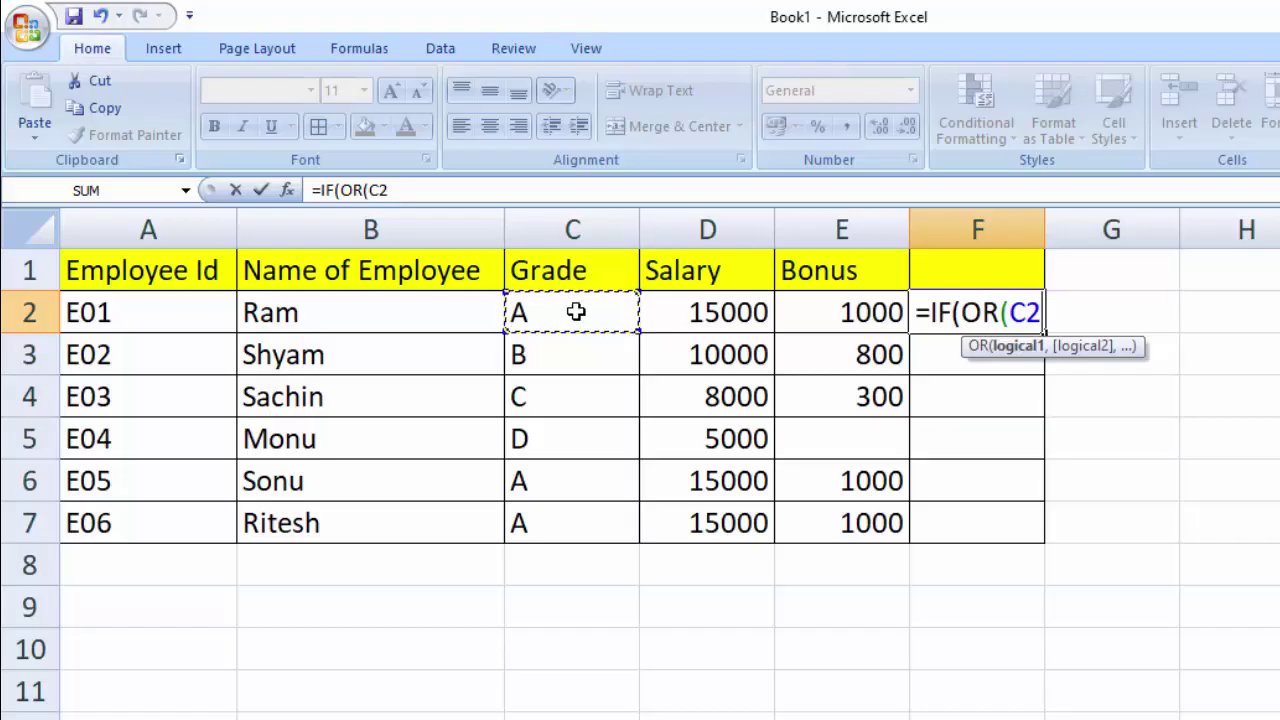
type("=")
type("\"A")
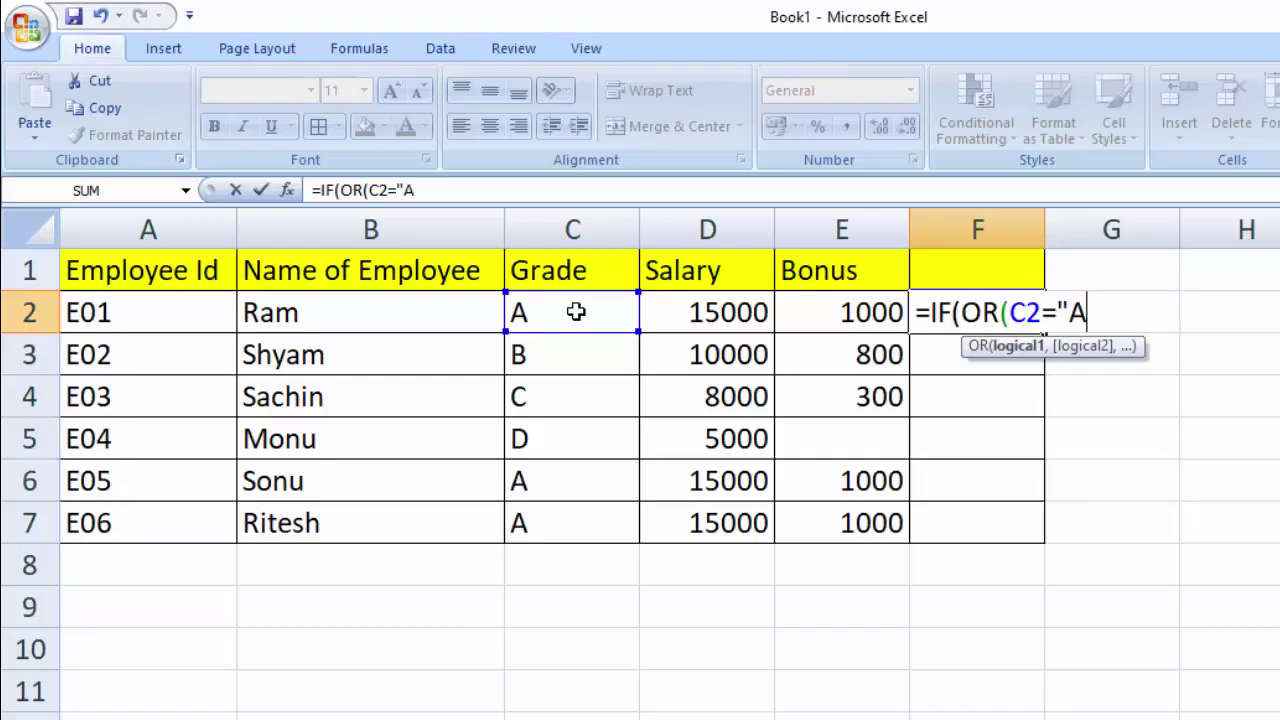
type("\"")
key("Return")
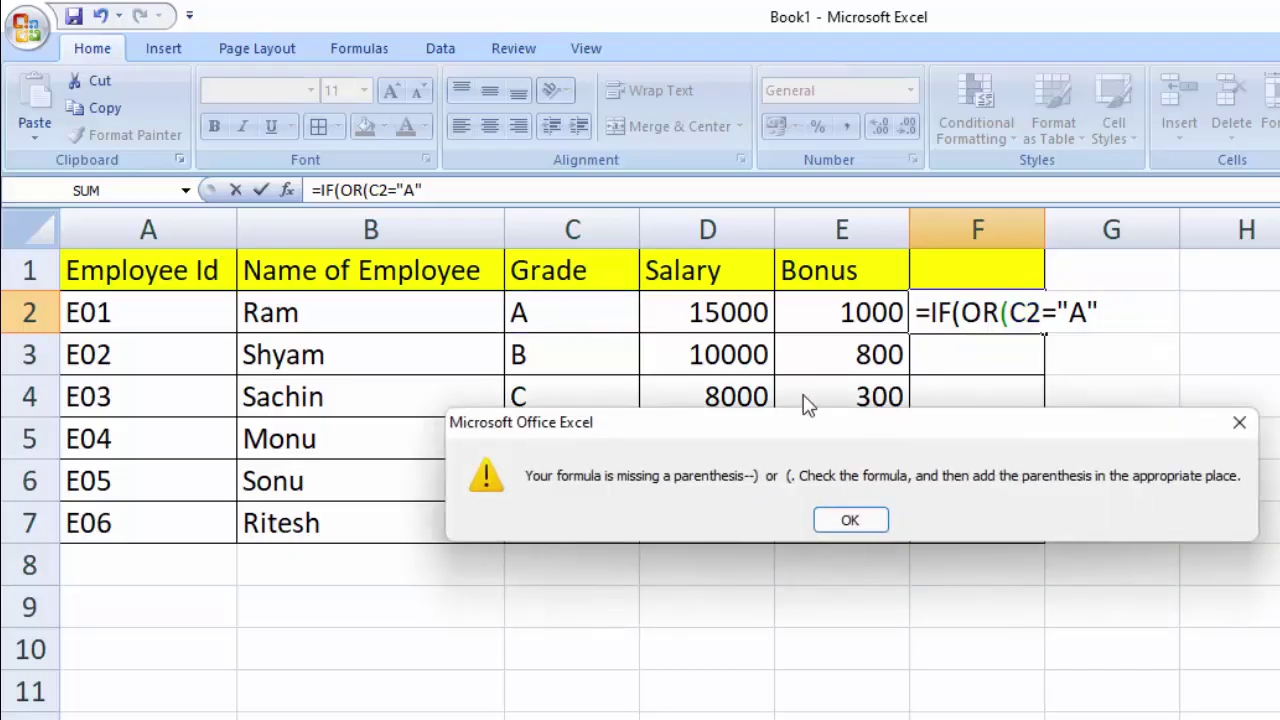
Step: Dismiss the warning and add C2="B" and C2="C" to the OR test, closing it
left_click(849, 521)
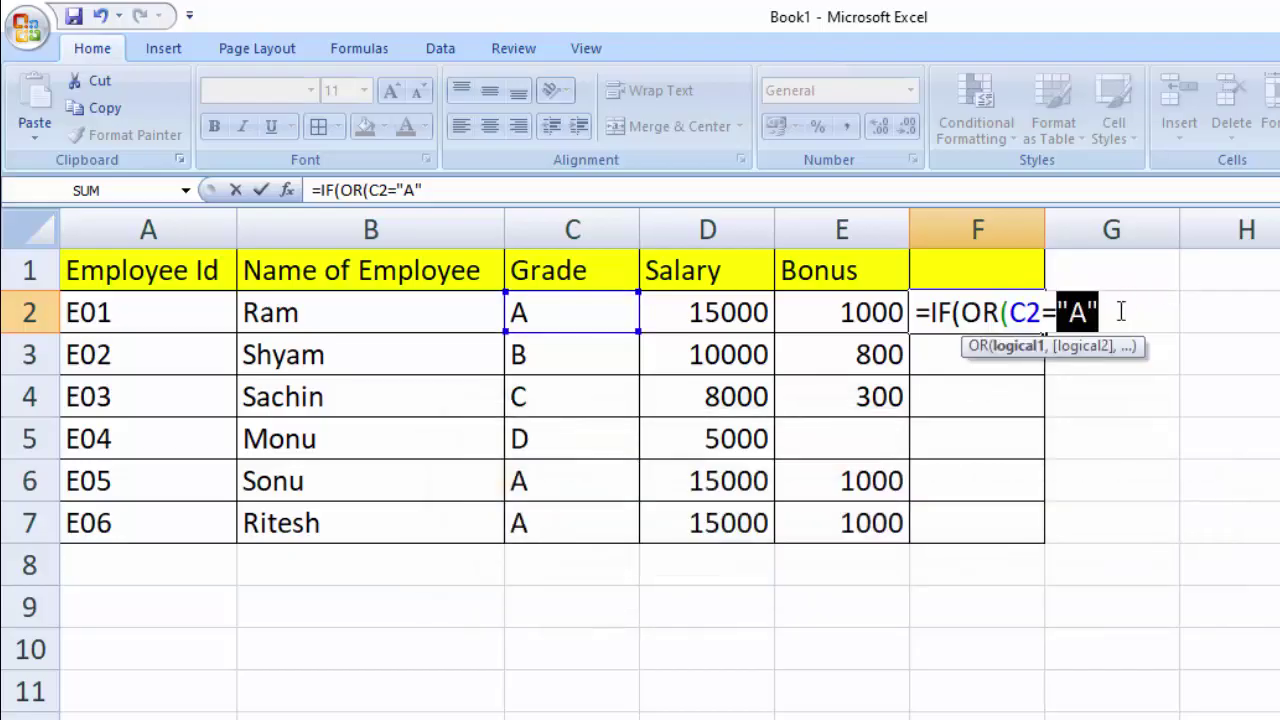
type(",")
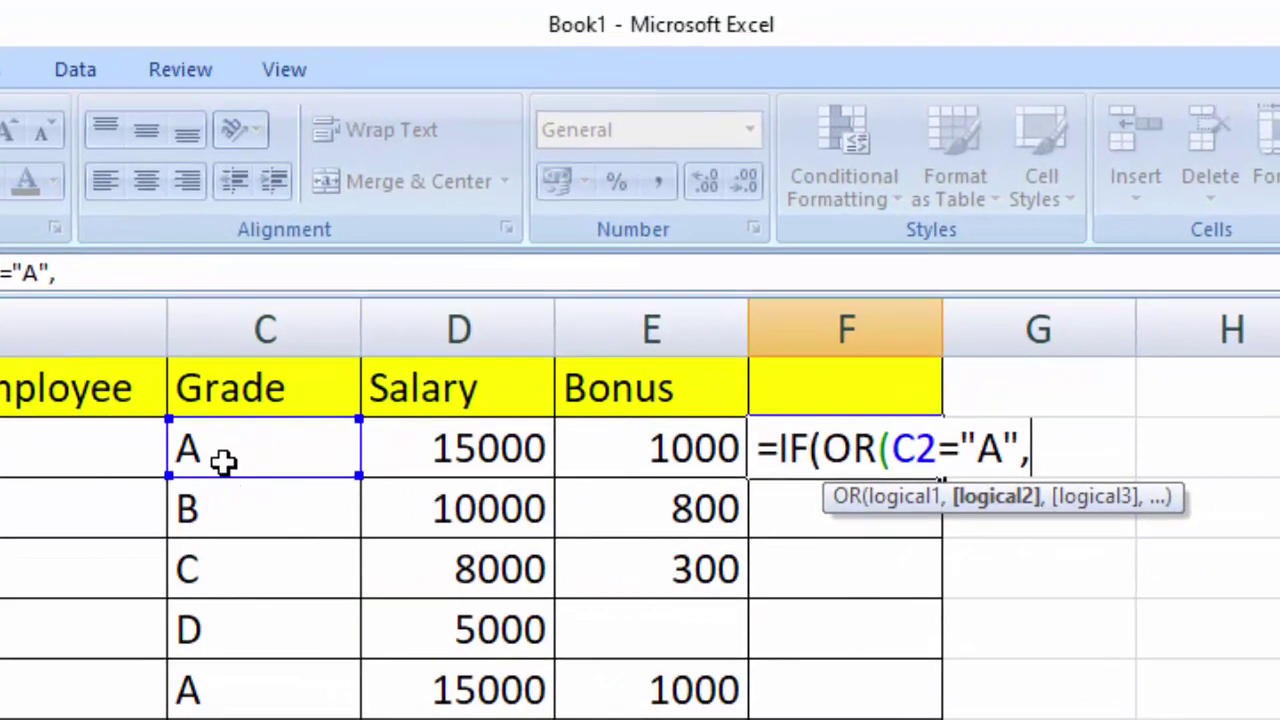
left_click(543, 319)
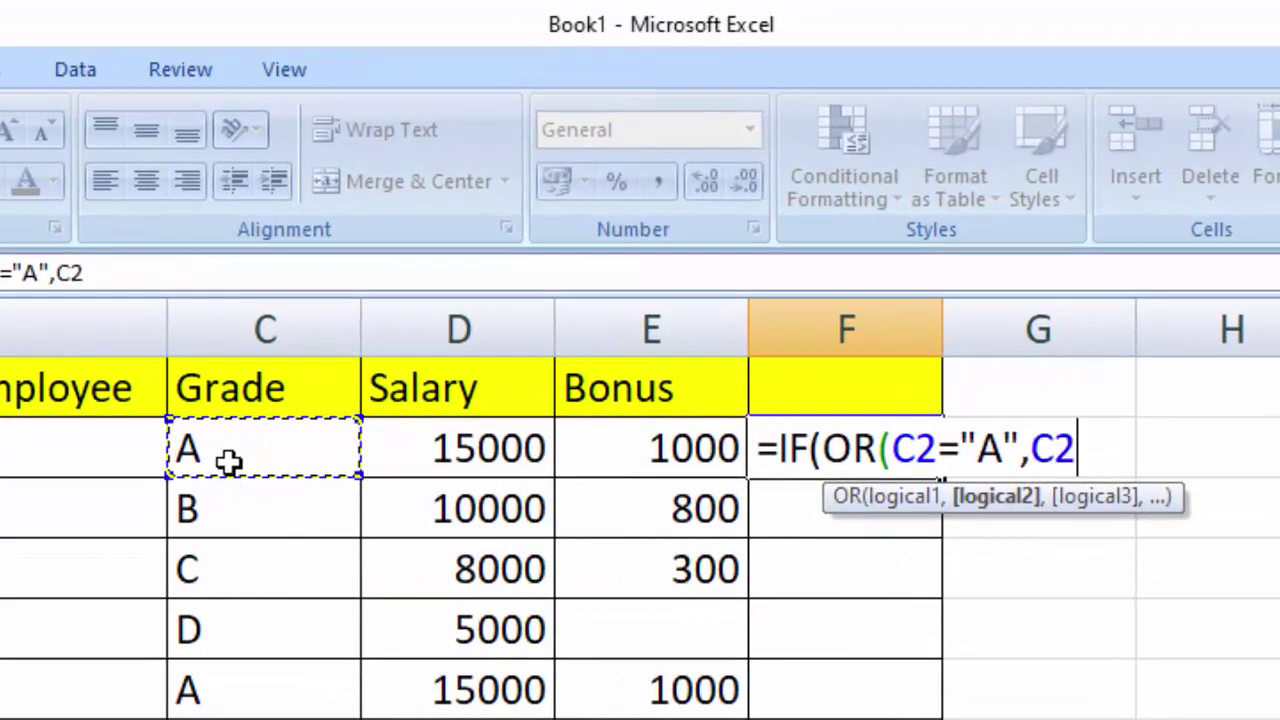
type(",")
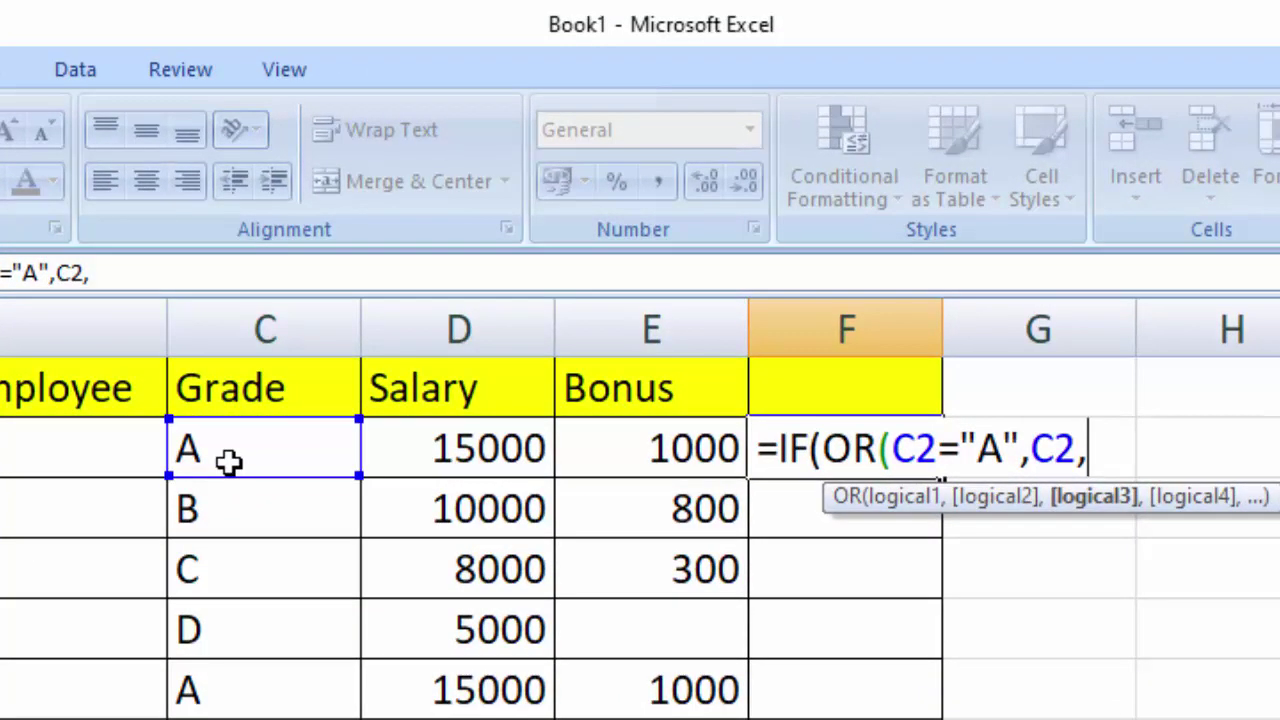
key("BackSpace")
type("=")
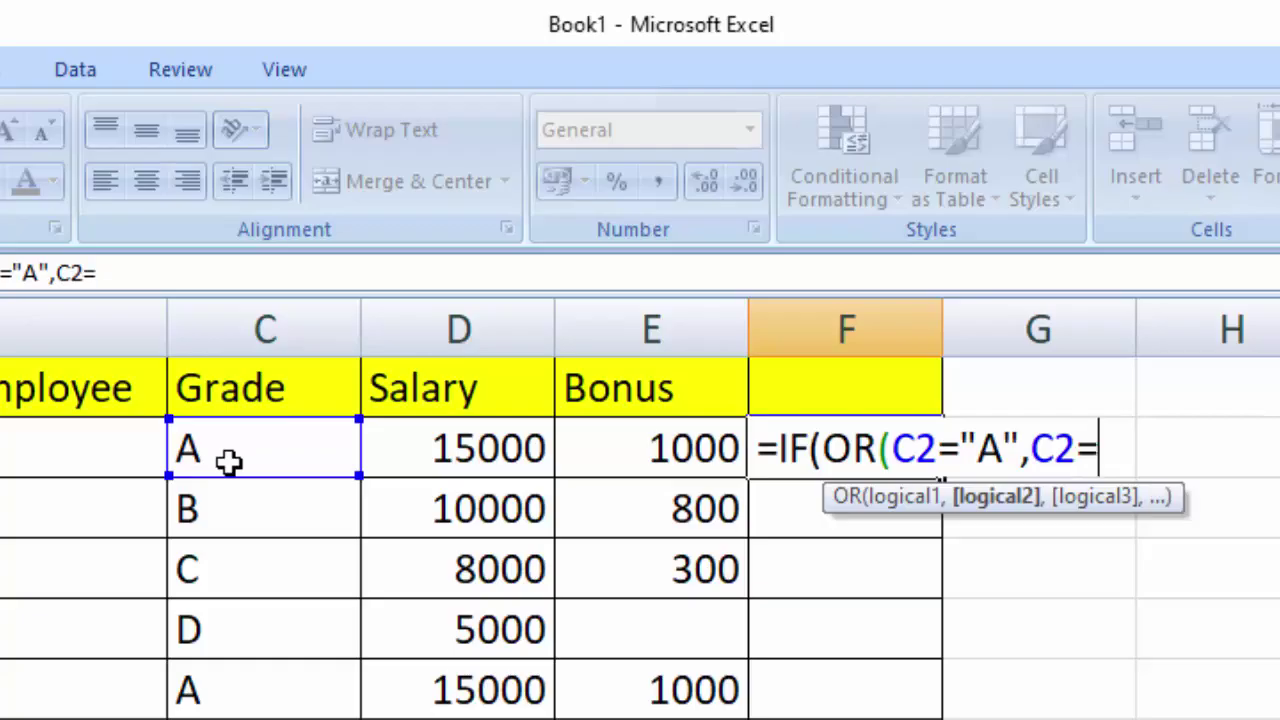
type("\"")
type("B\",")
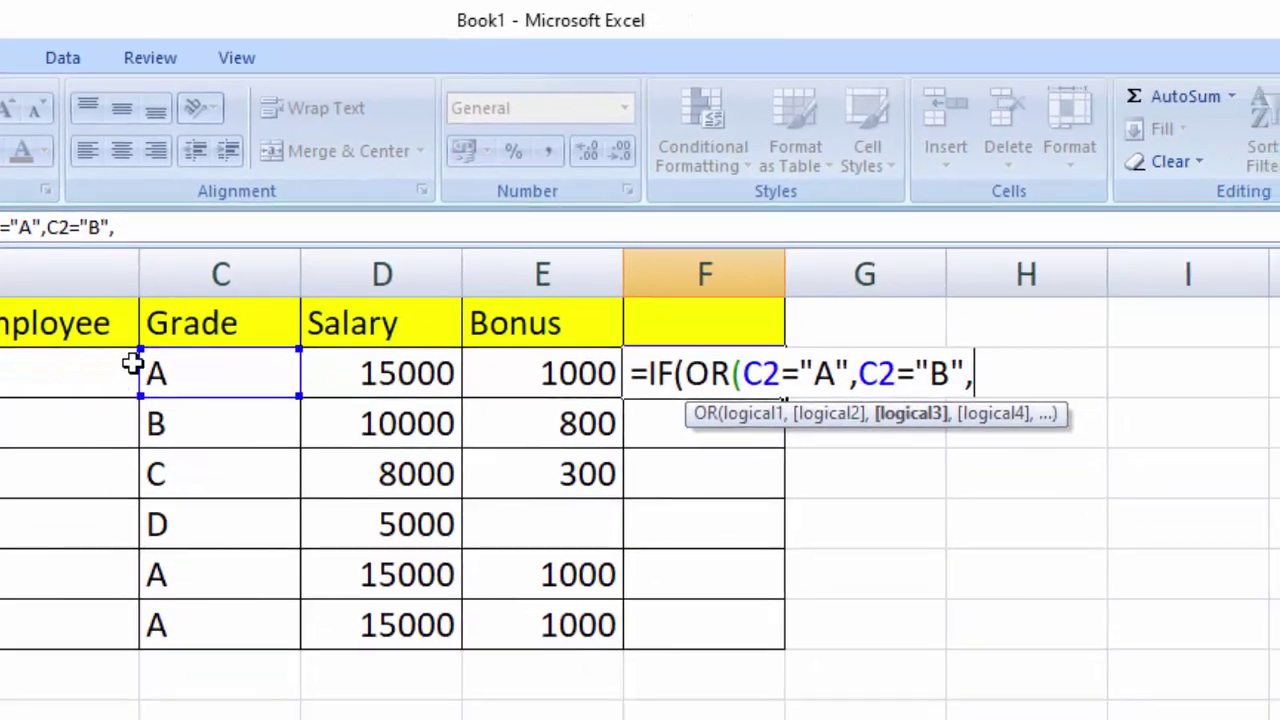
left_click(206, 381)
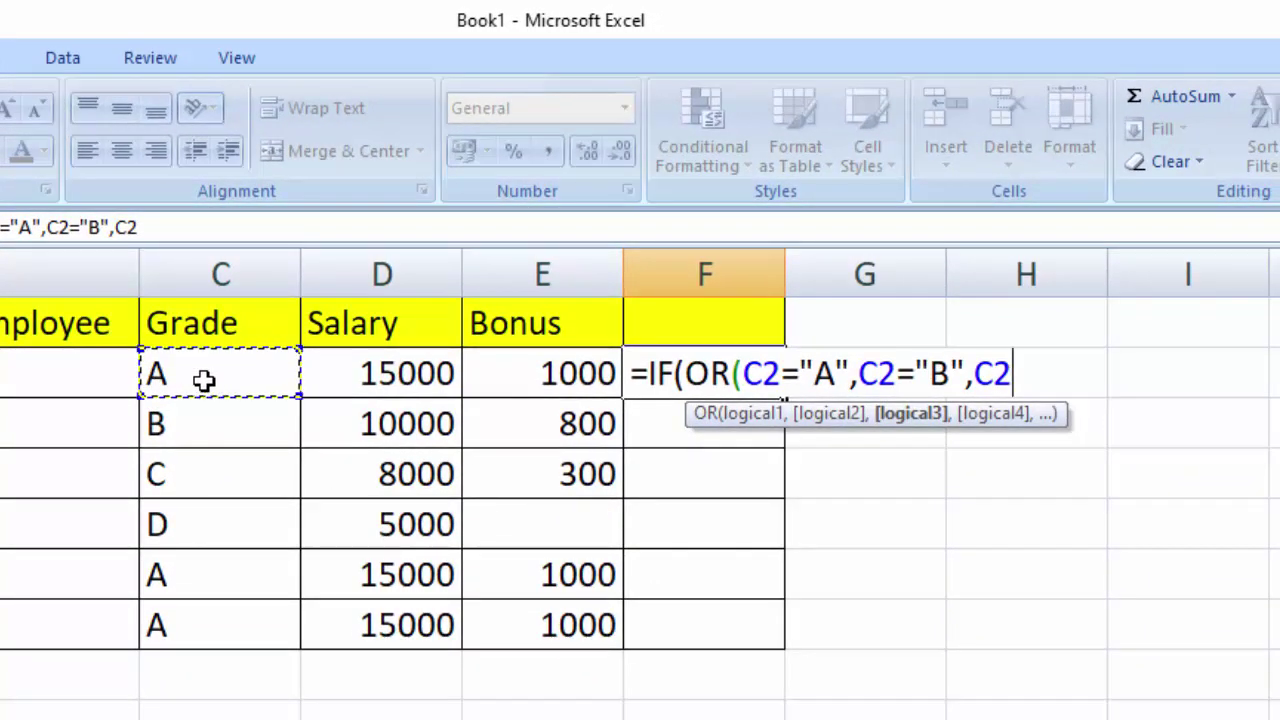
type("=\"")
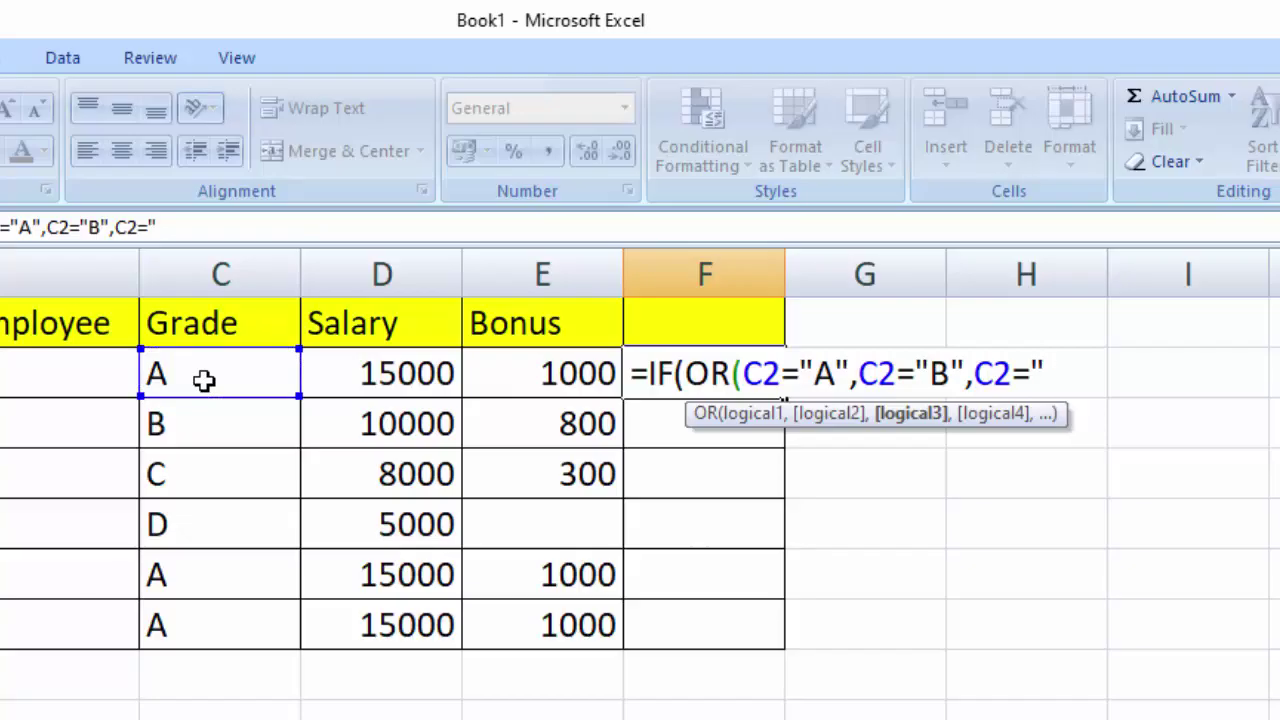
type("C\"")
type(",")
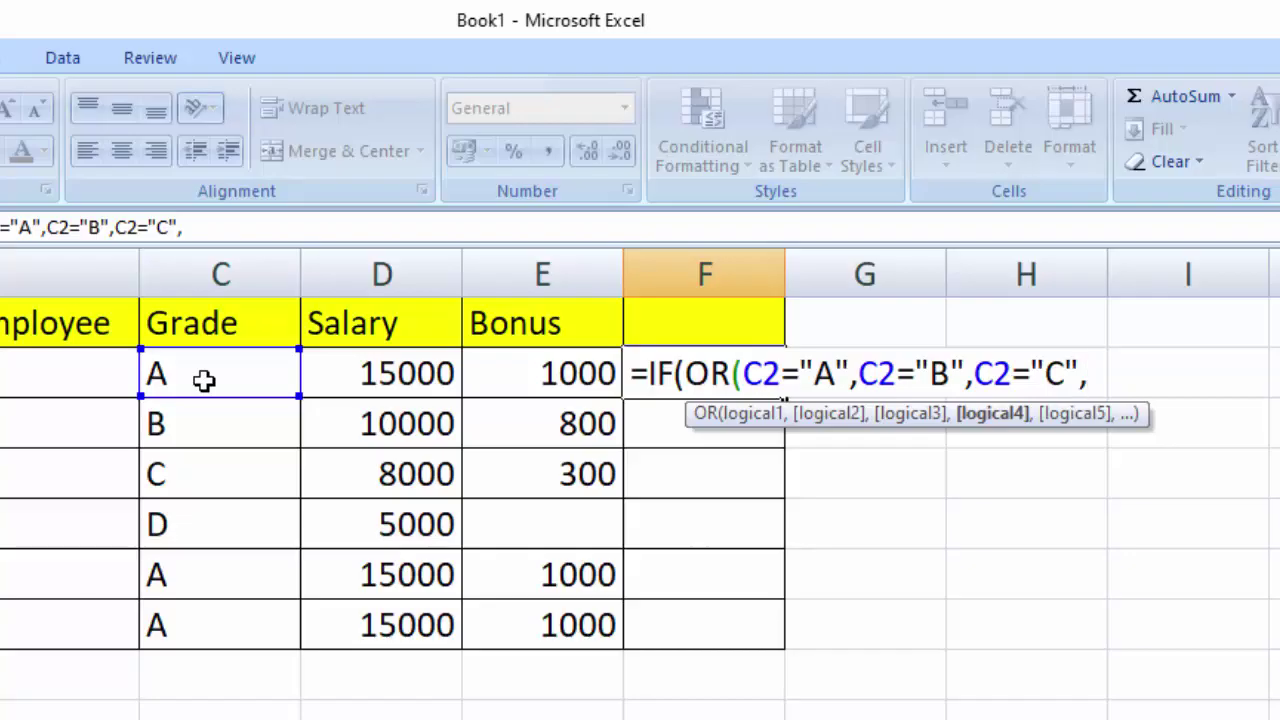
key("BackSpace")
type(")")
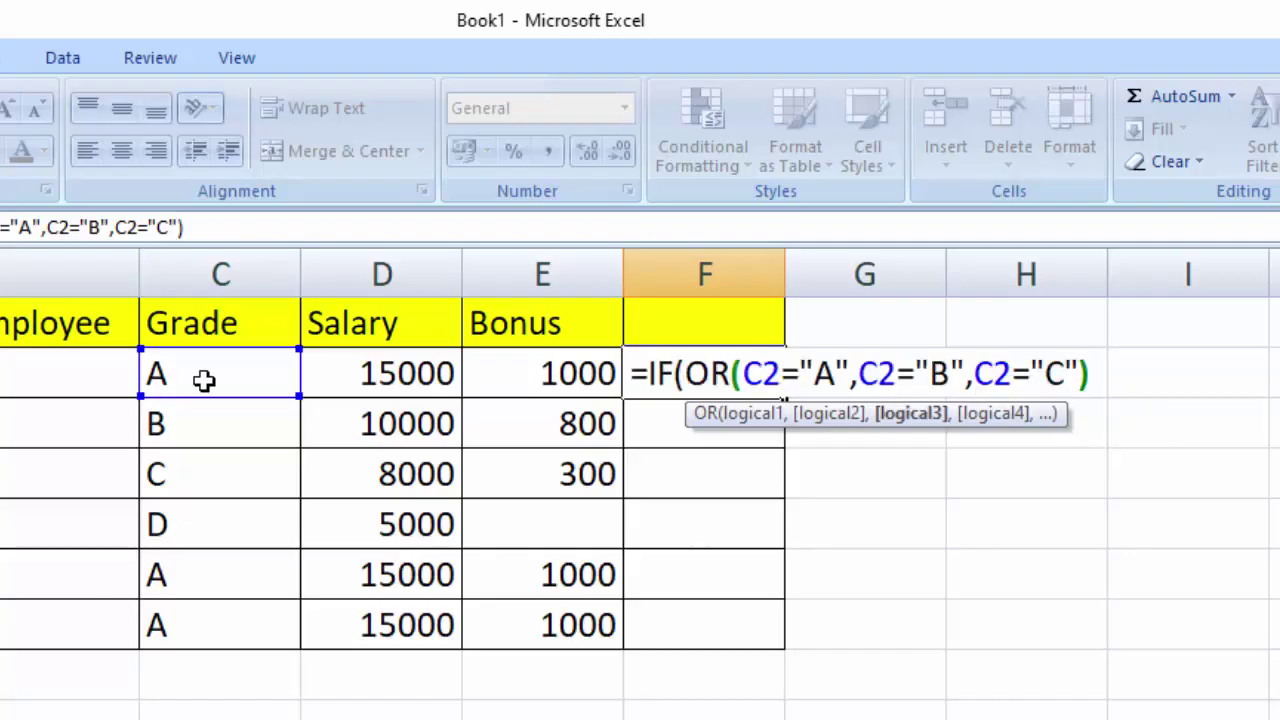
type(",")
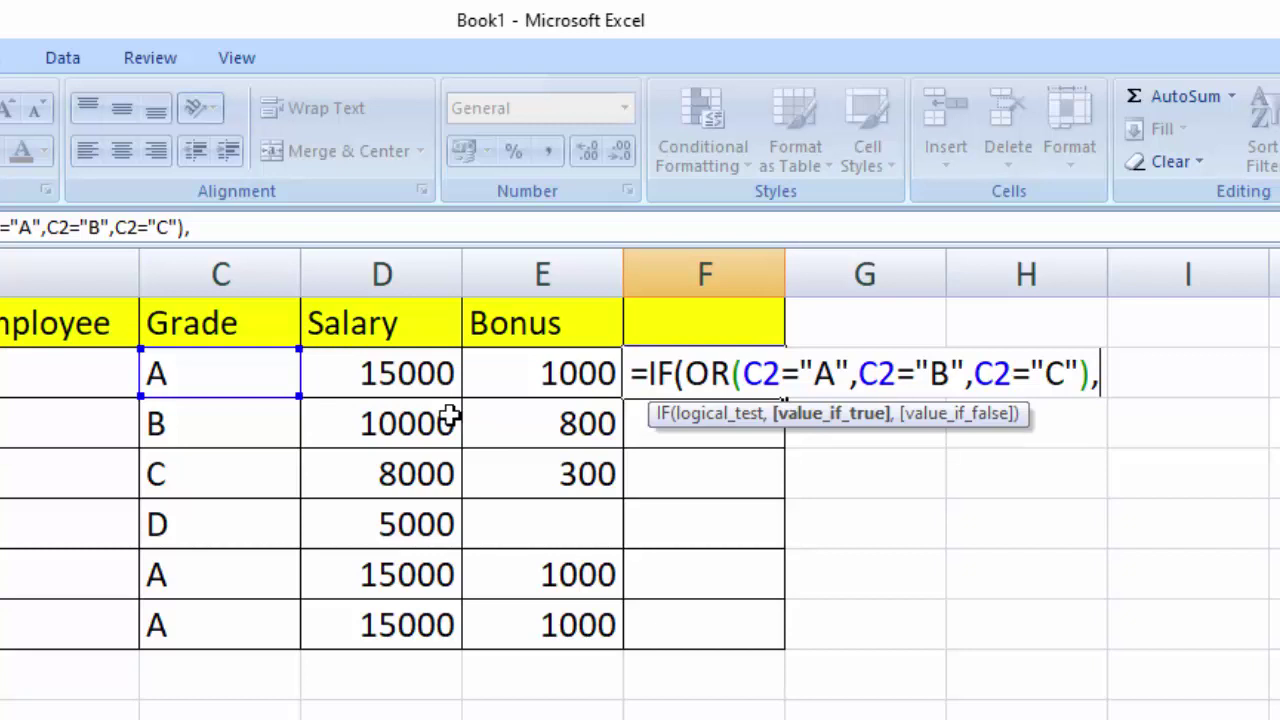
Step: Finish F2 as =IF(OR(C2="A",C2="B",C2="C"),D2*10%), giving 1500
left_click(384, 373)
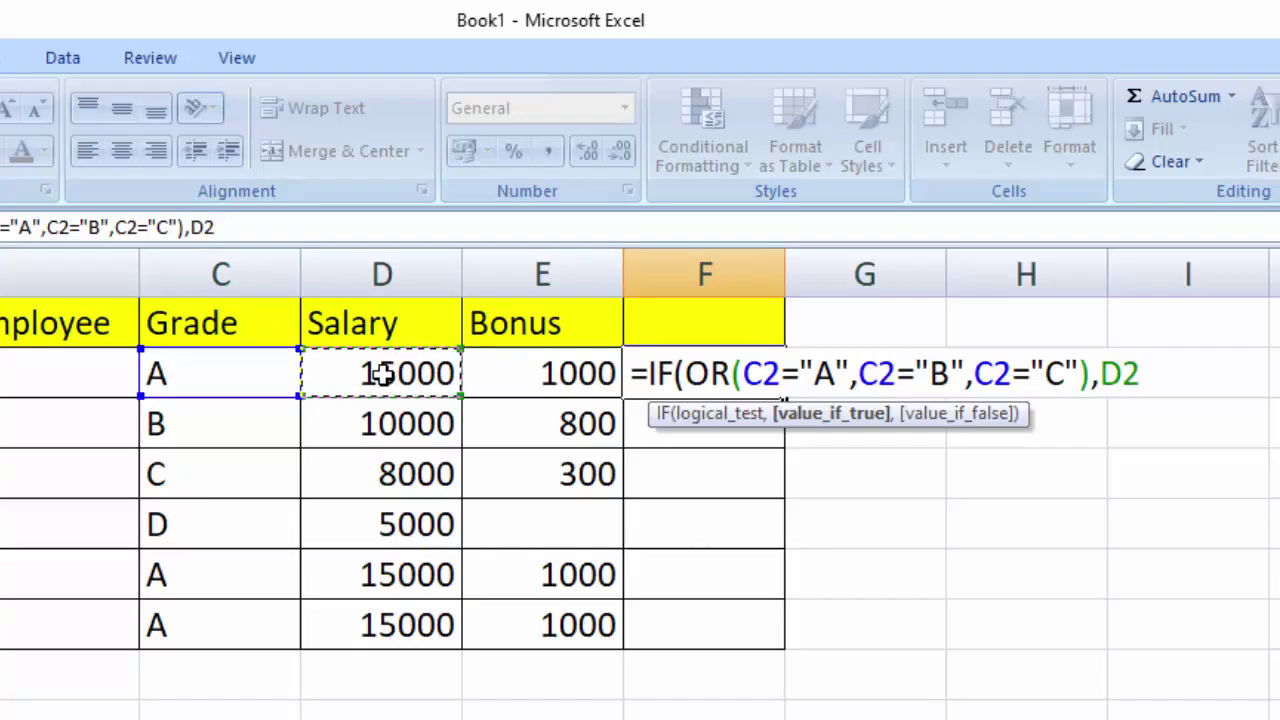
type("*")
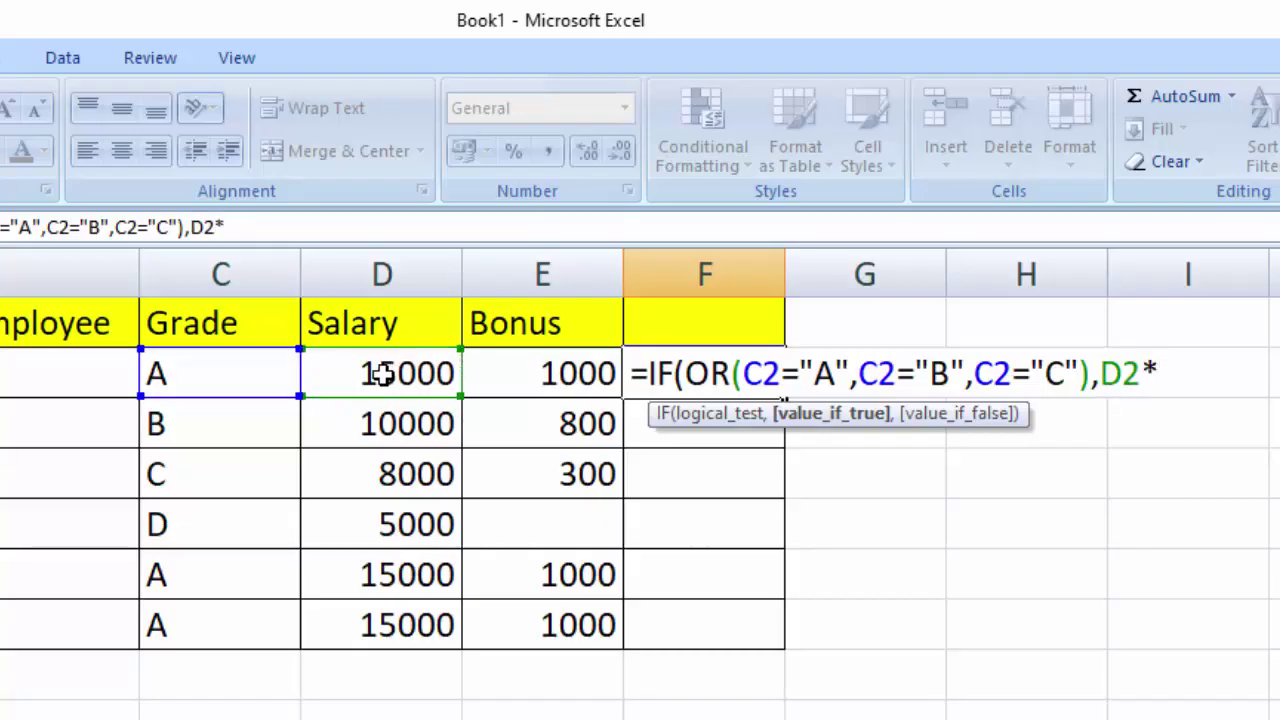
type("10%")
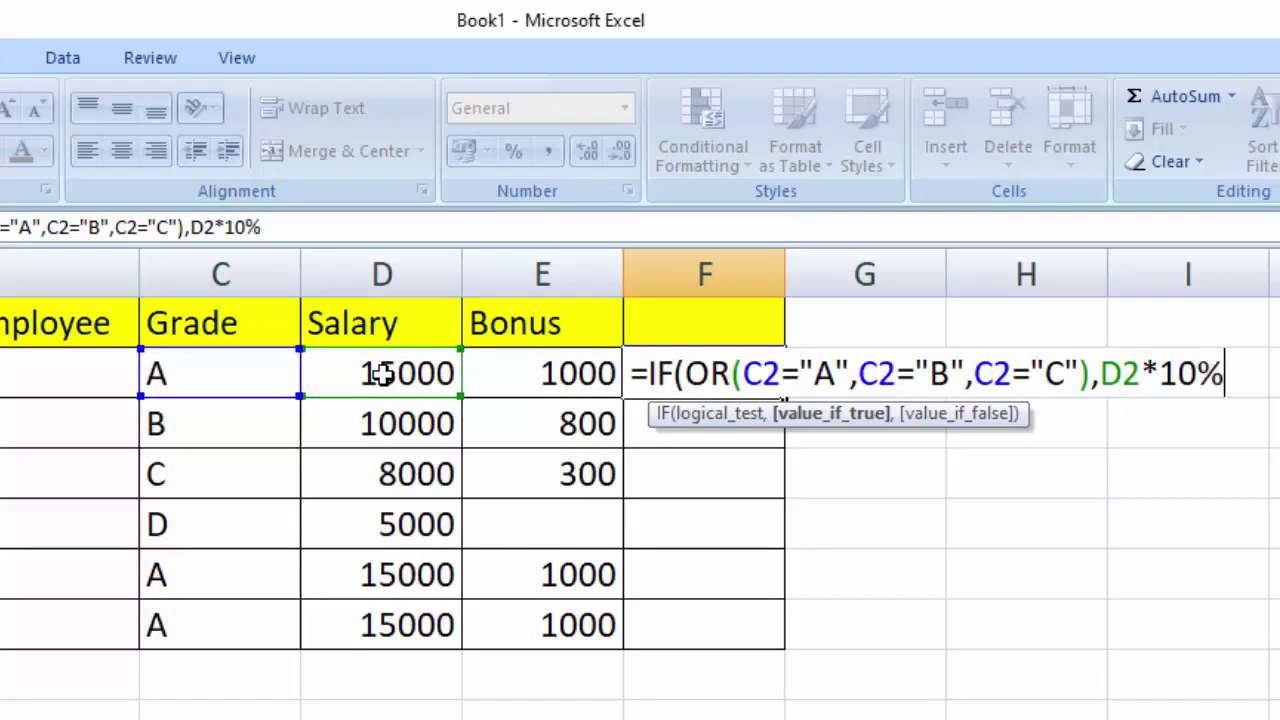
type(")")
key("Return")
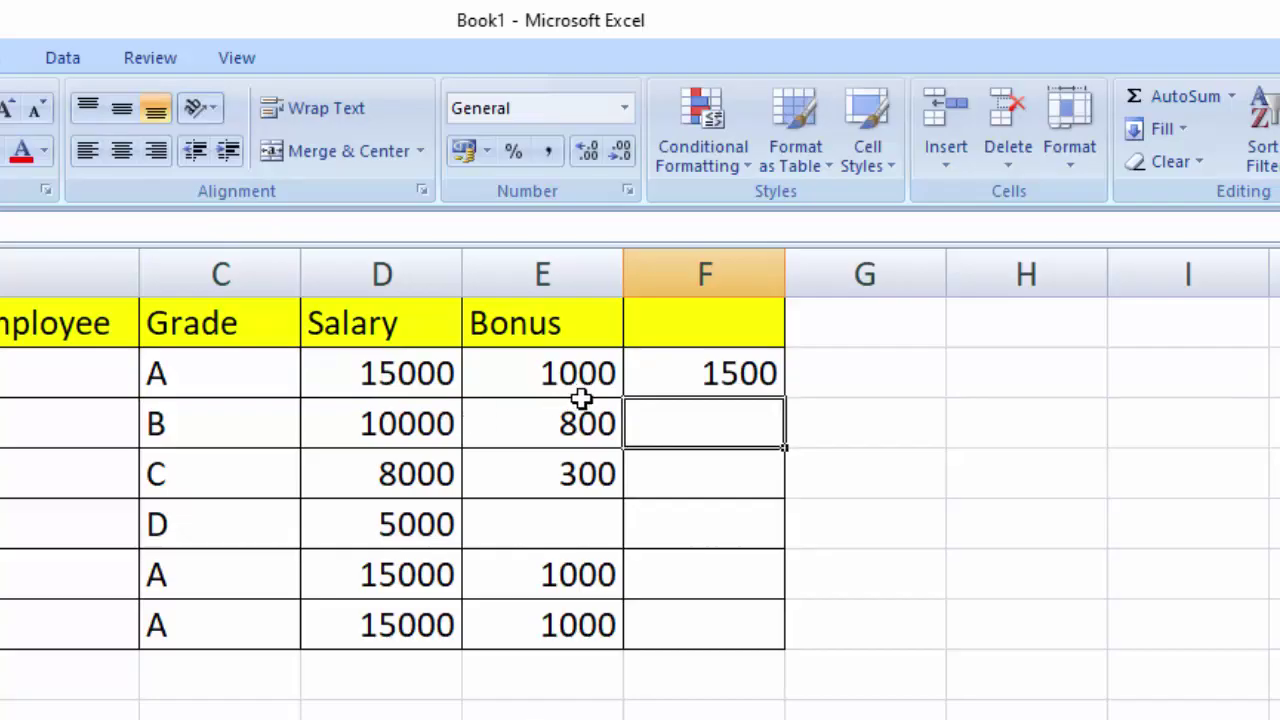
Step: Fill the bonus formula down to F7, then reopen F2's formula for editing
left_click(671, 367)
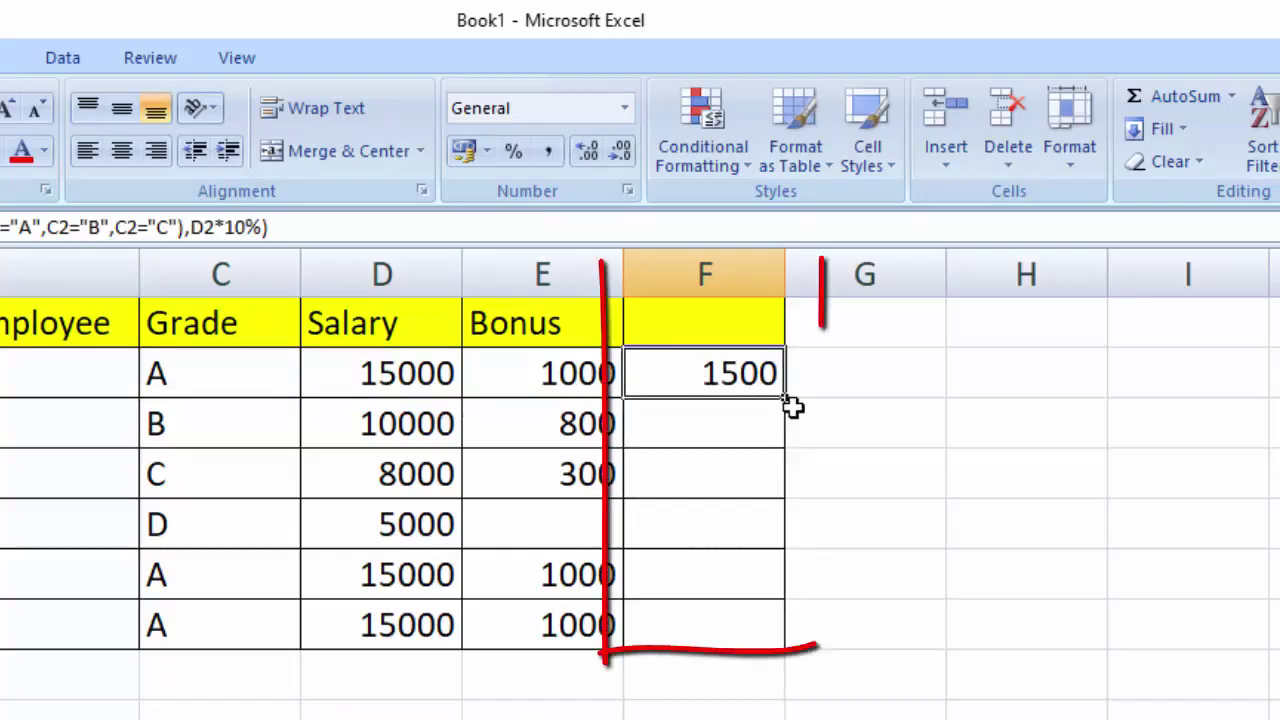
left_click_drag(787, 400, 787, 630)
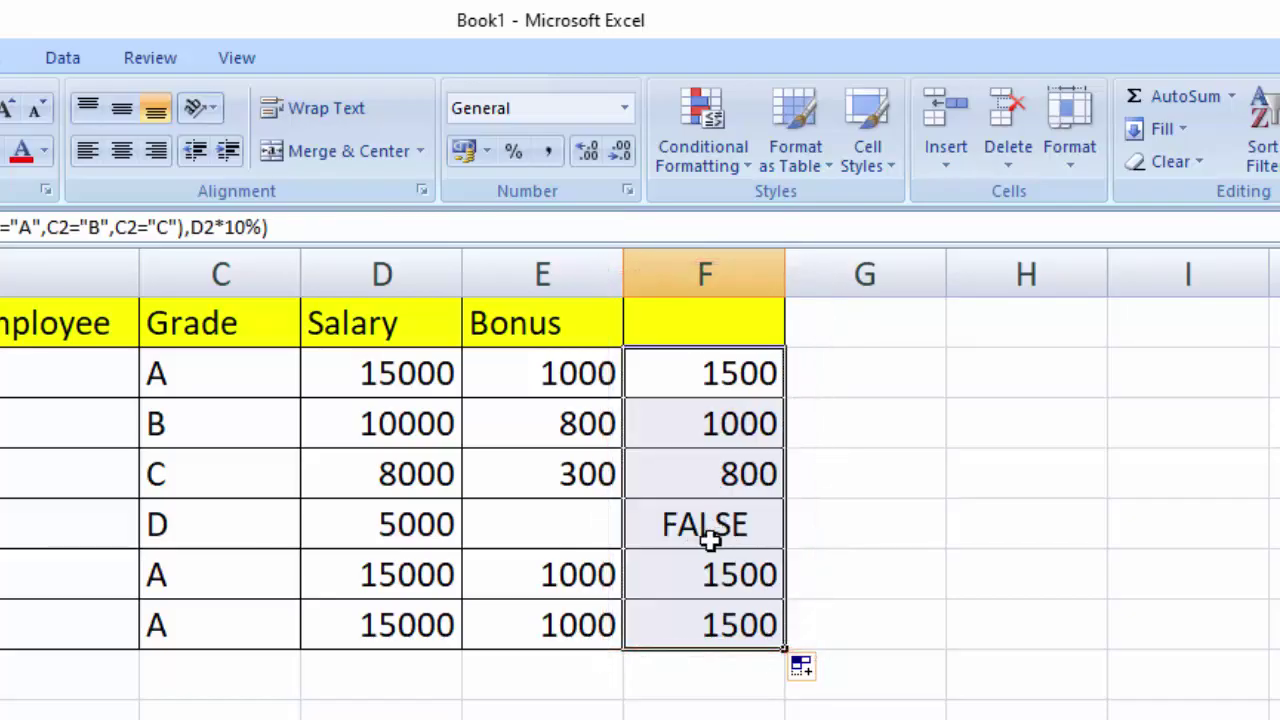
left_click(703, 378)
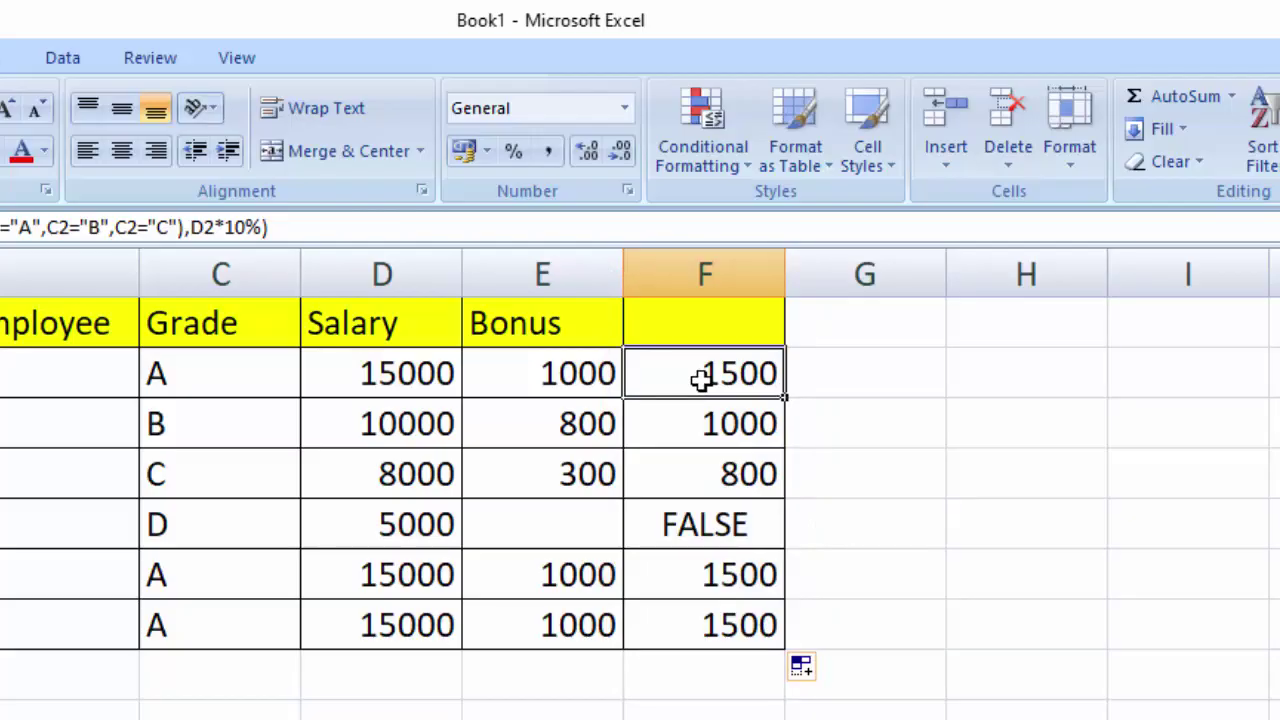
double_click(703, 378)
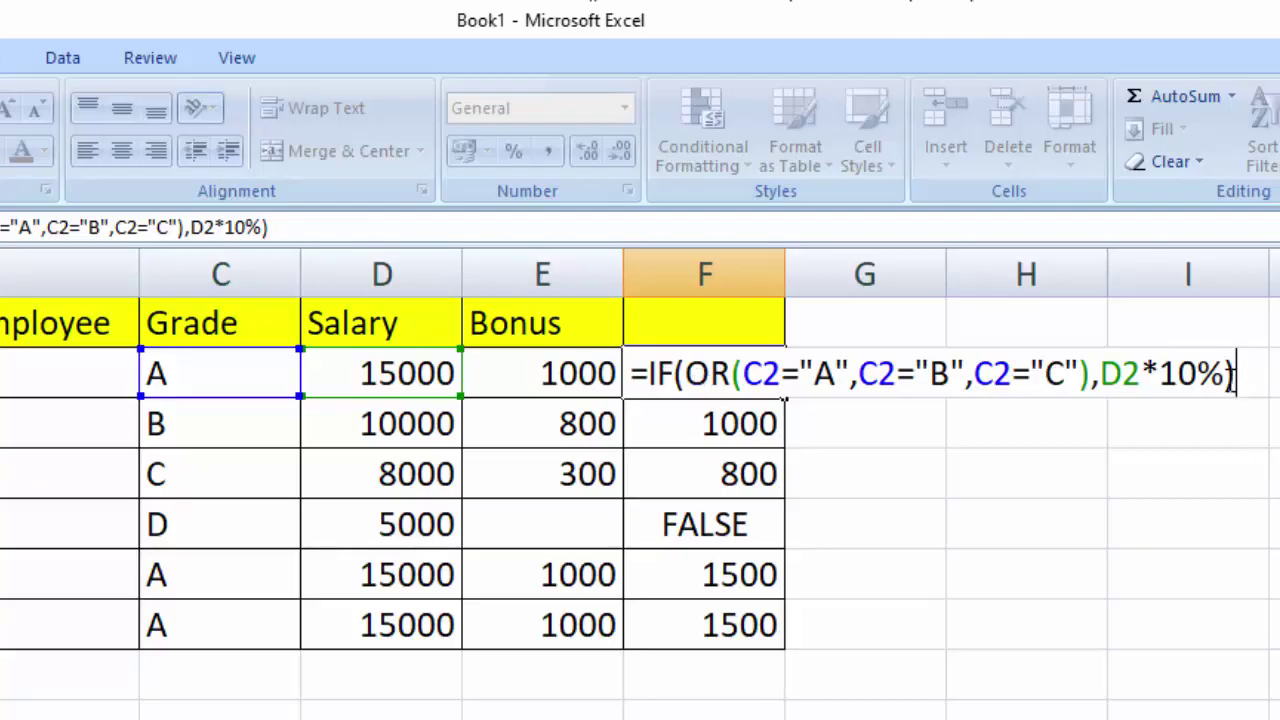
Step: Add " " as the value-if-false result in F2 and refill F2:F7
left_click(1230, 375)
type(",")
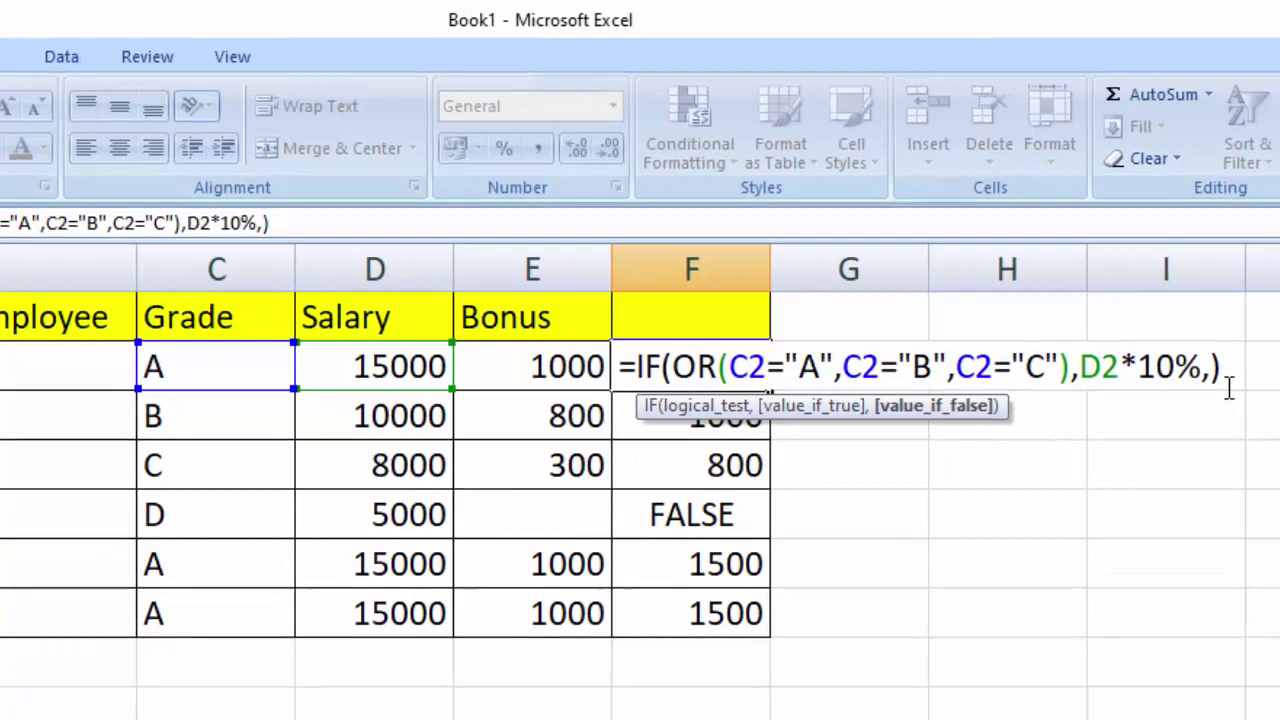
type("\" \"")
type(")")
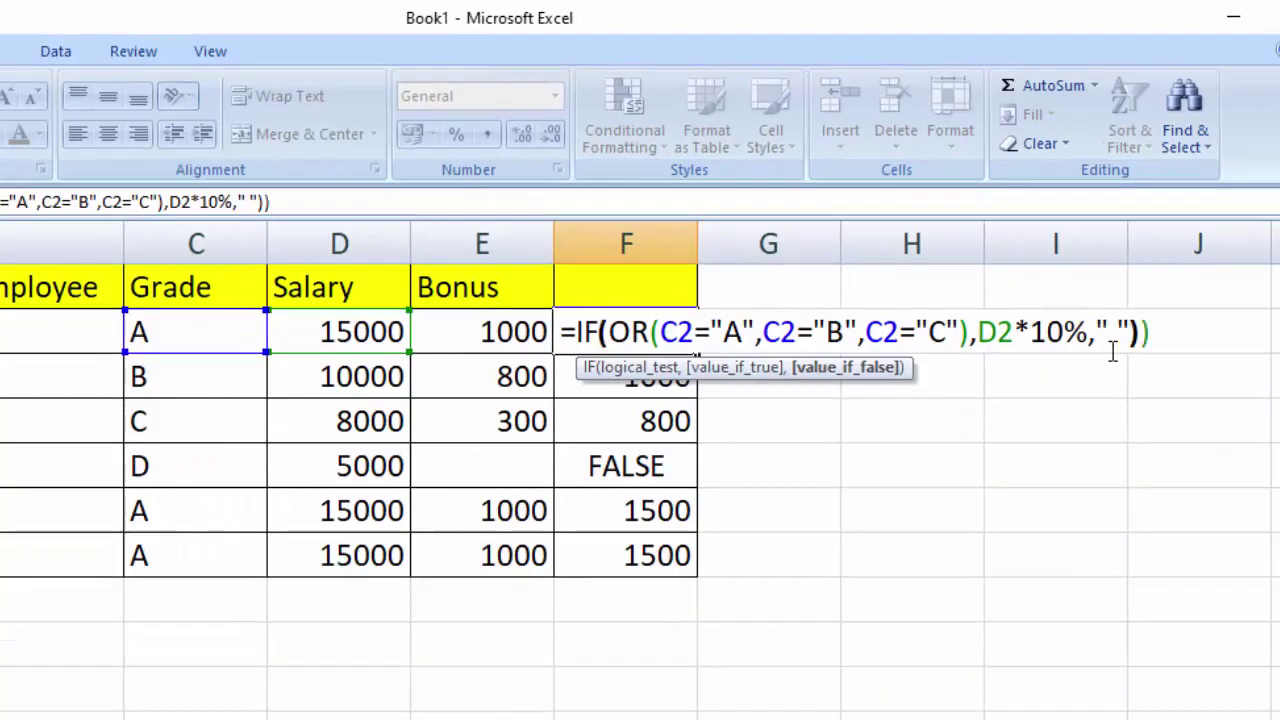
key("Return")
key("Return")
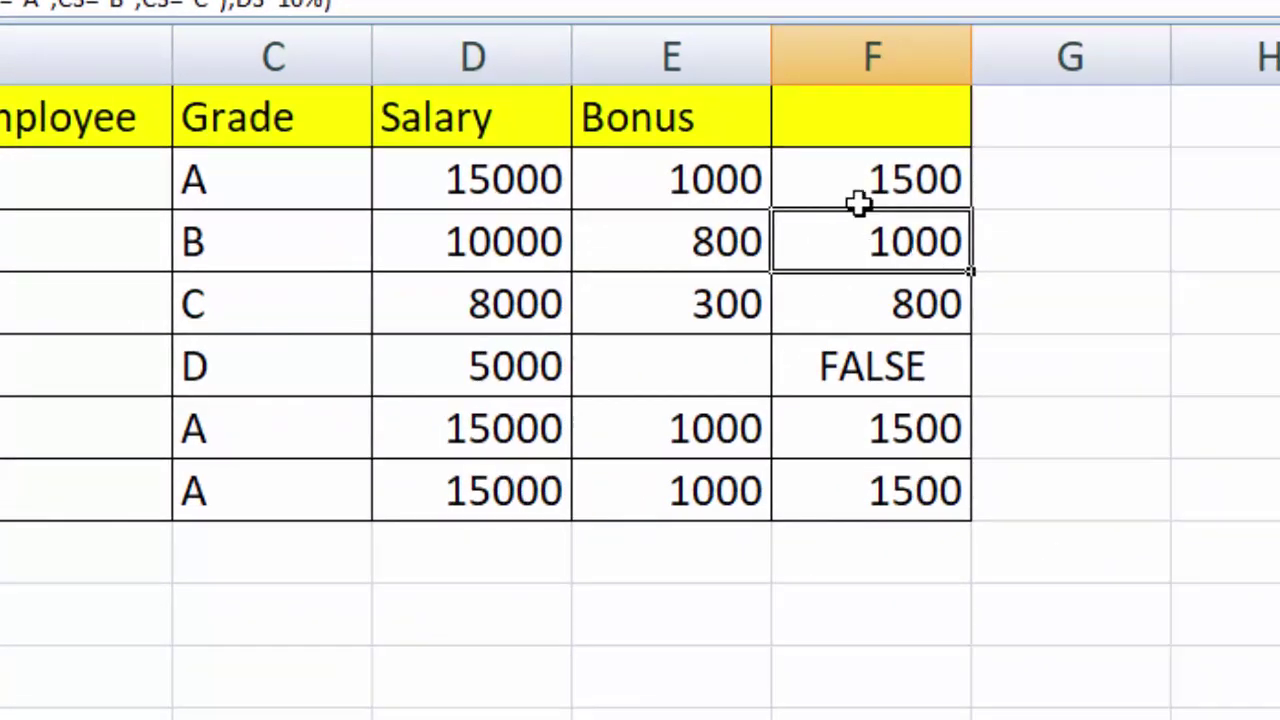
left_click(905, 190)
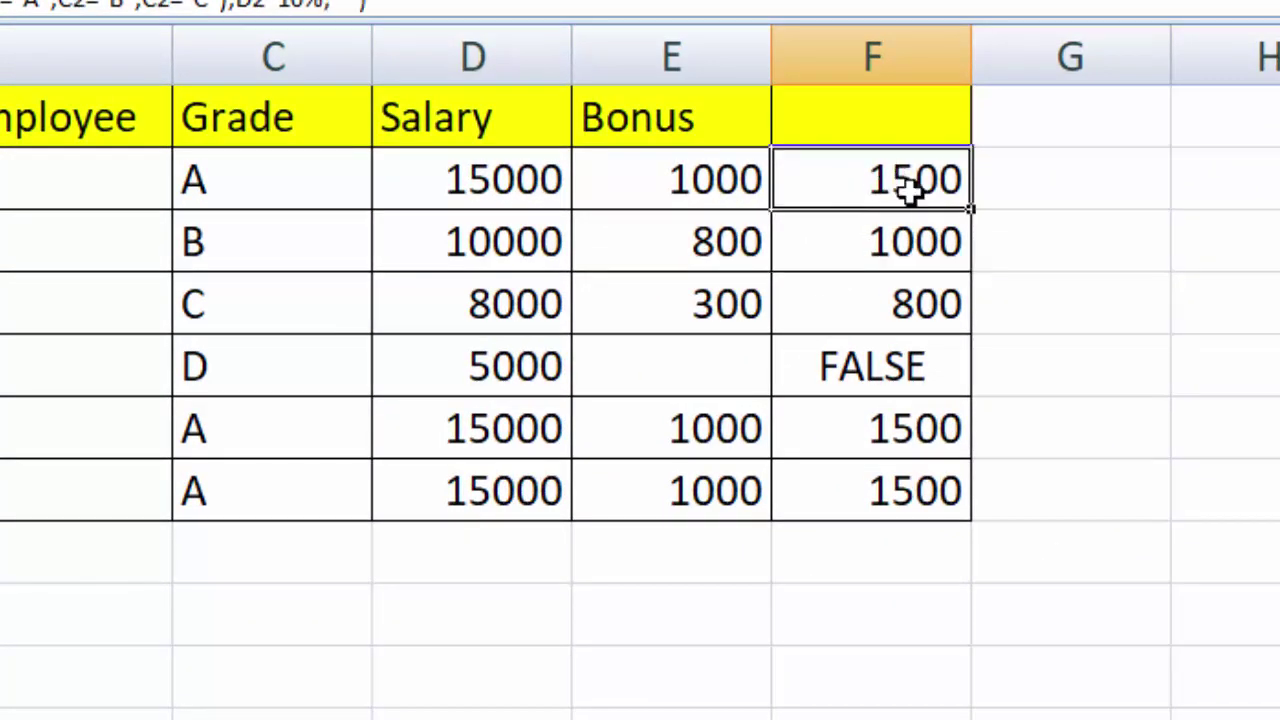
left_click_drag(972, 213, 966, 500)
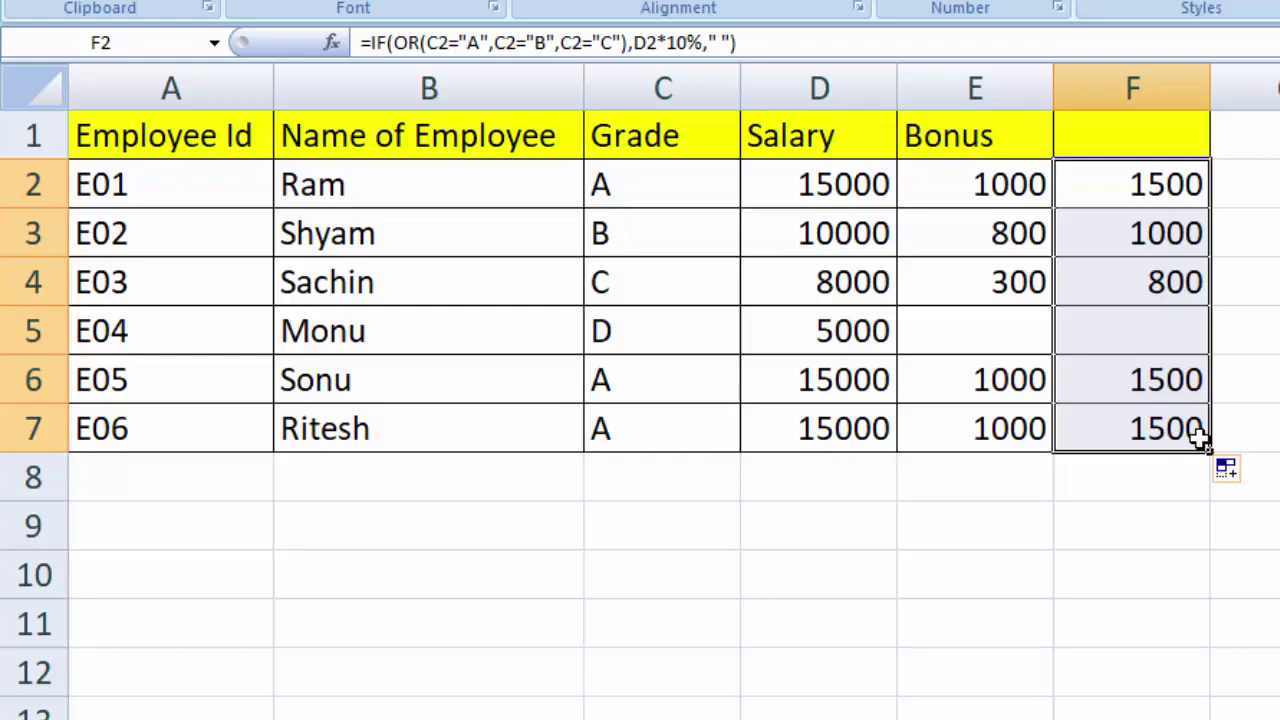
Step: Replace F2's blank false result with "Bonus not allowed"
key("F2")
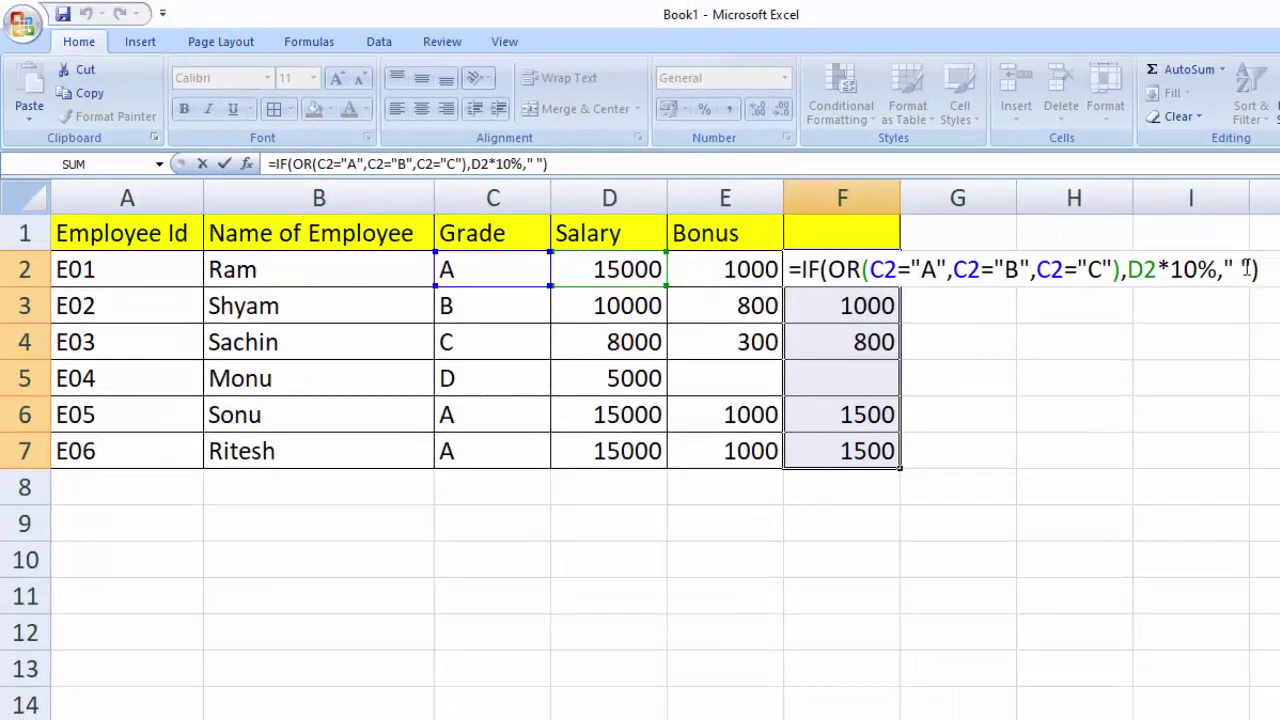
key("Left")
key("BackSpace")
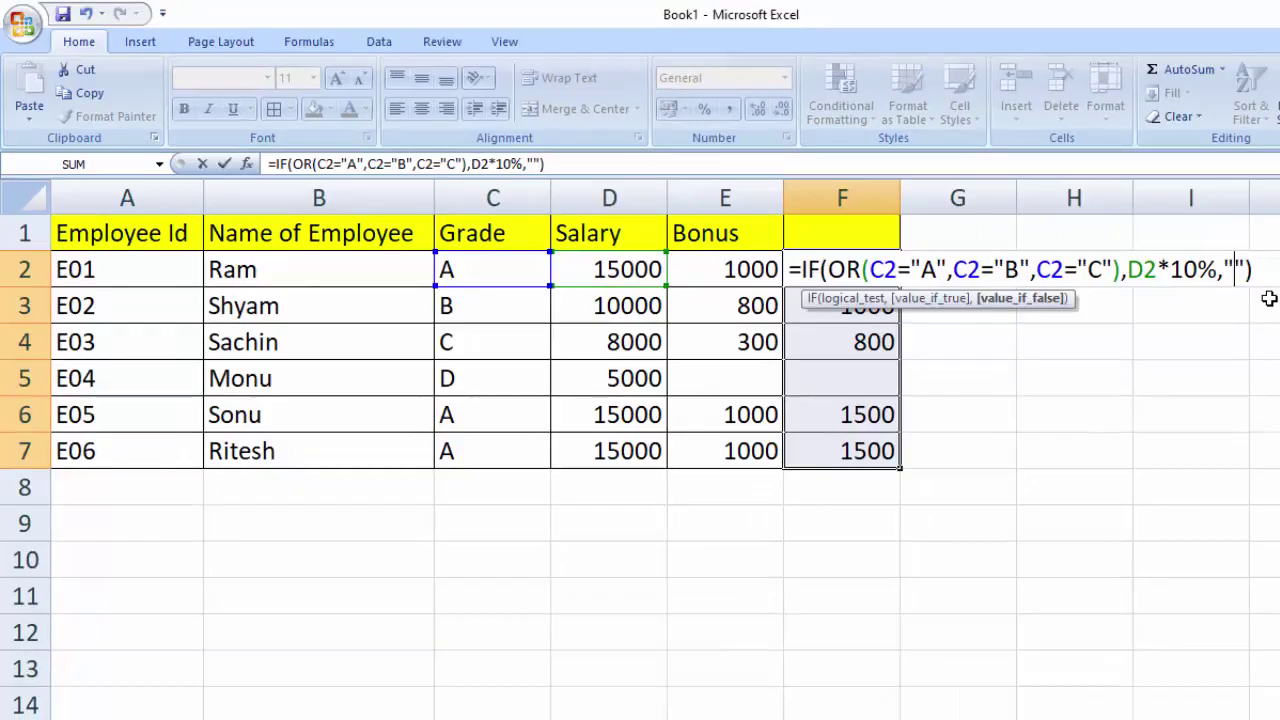
type("N")
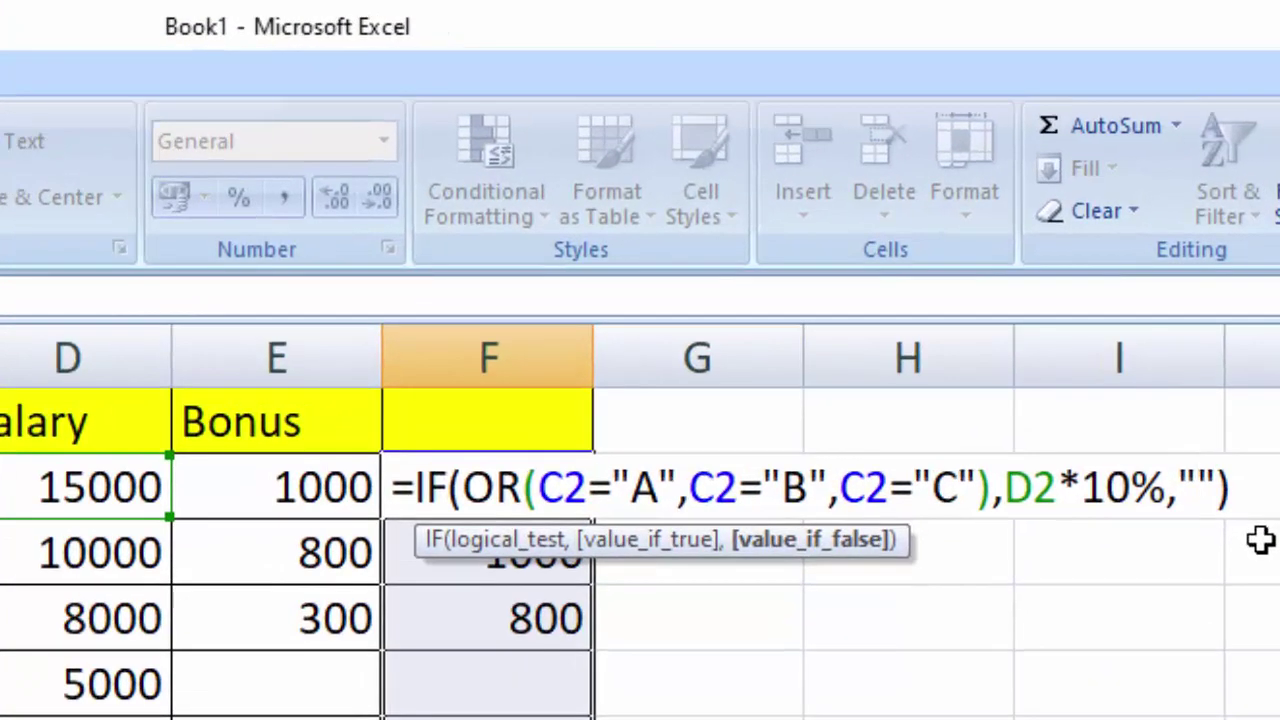
type("Bonus")
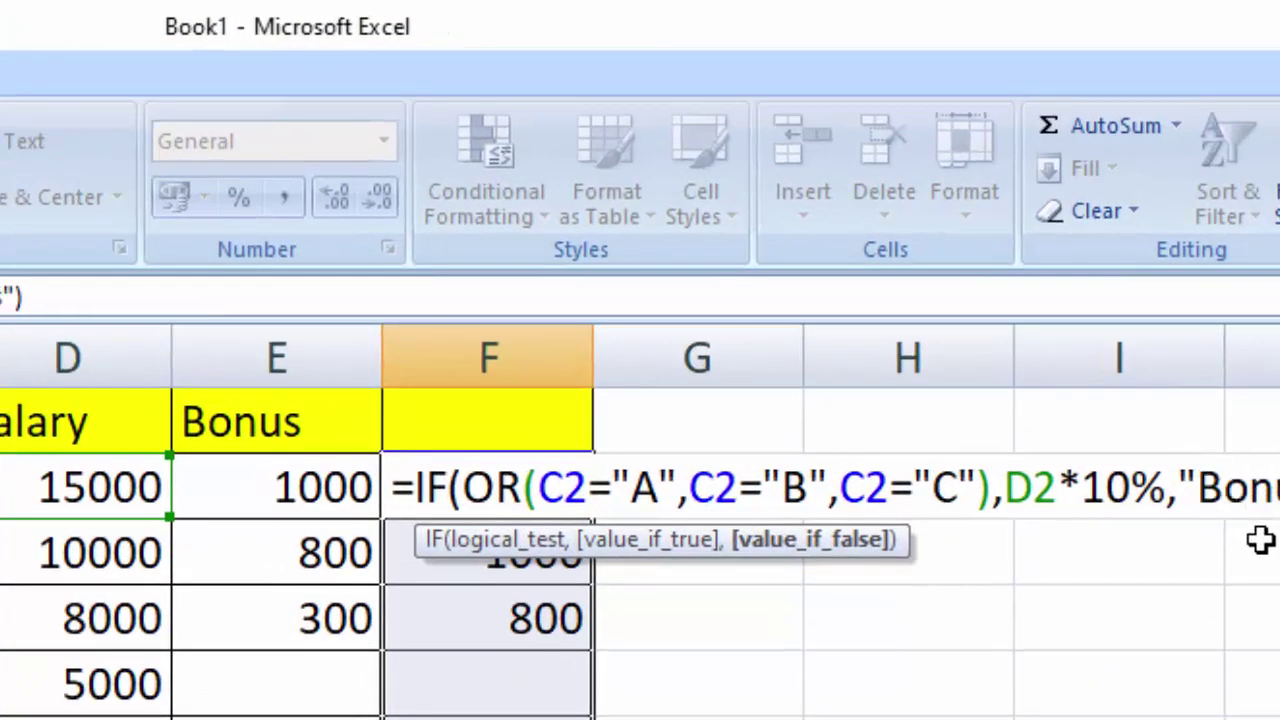
type(" not ")
type("a")
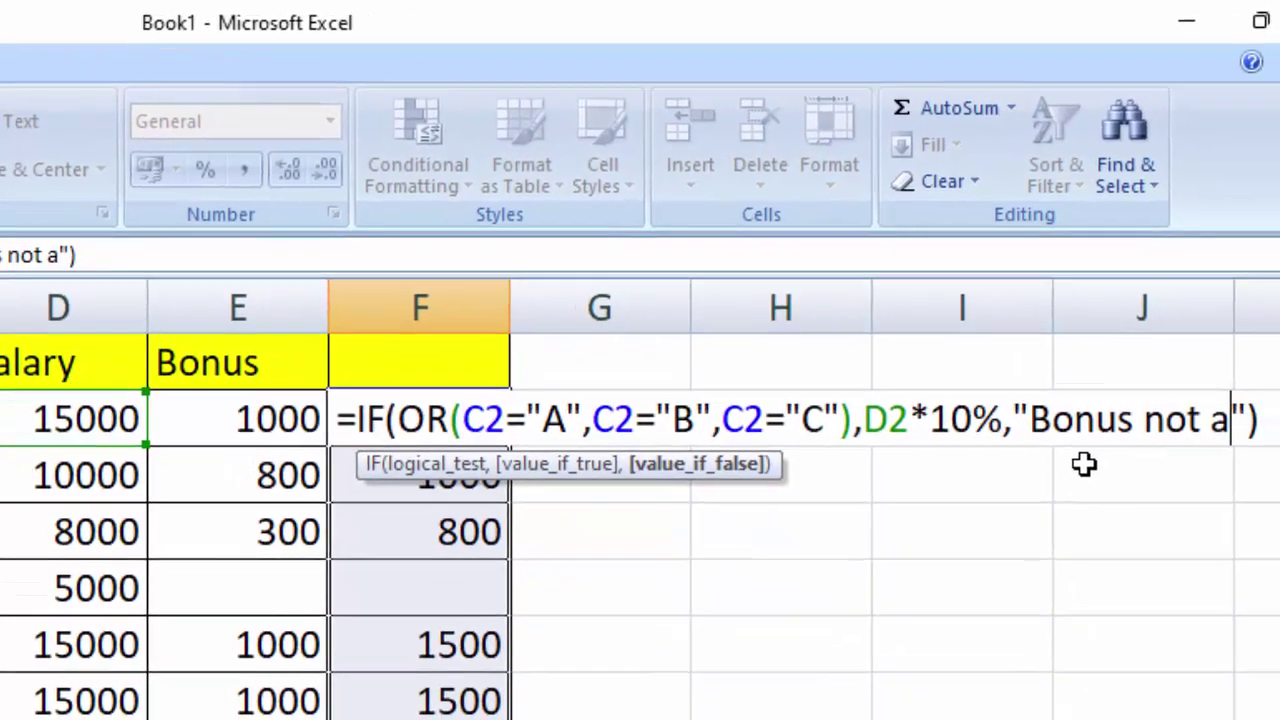
type("ll")
type("owed")
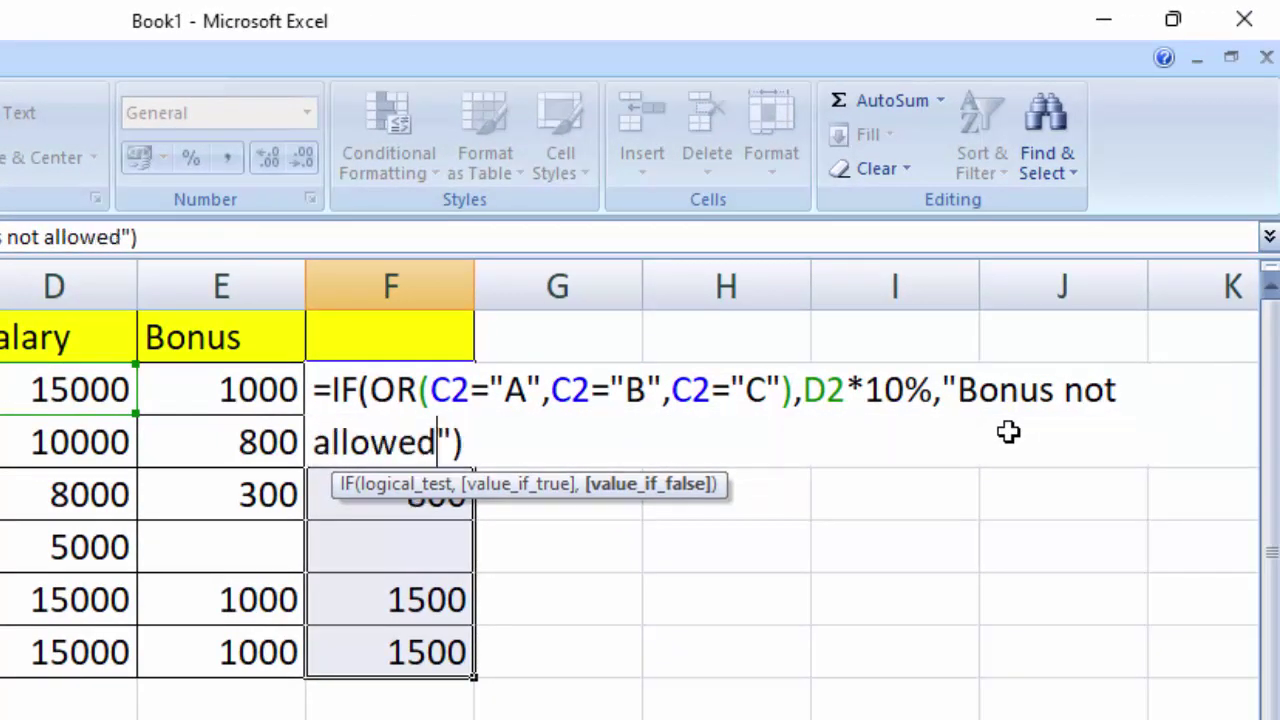
key("Return")
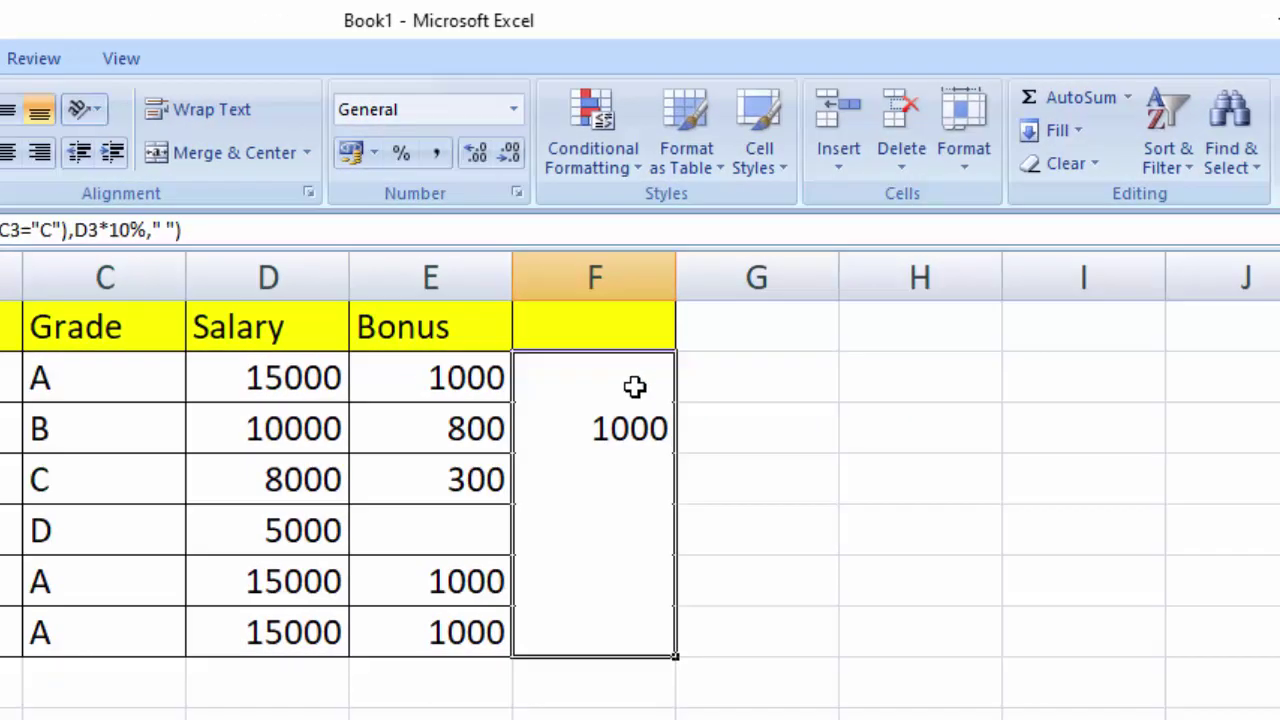
Step: Refill F2:F7 so F5 shows Bonus not allowed, and widen column F to 17.00
left_click(860, 380)
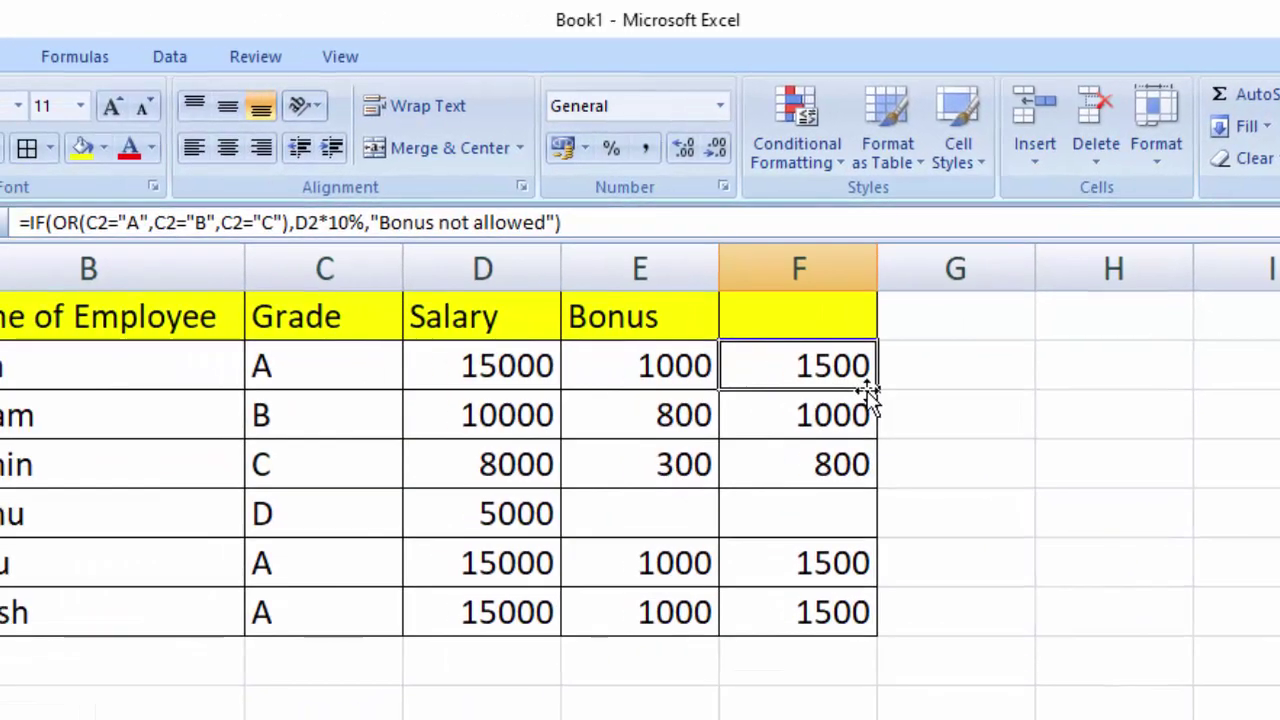
left_click_drag(875, 393, 897, 620)
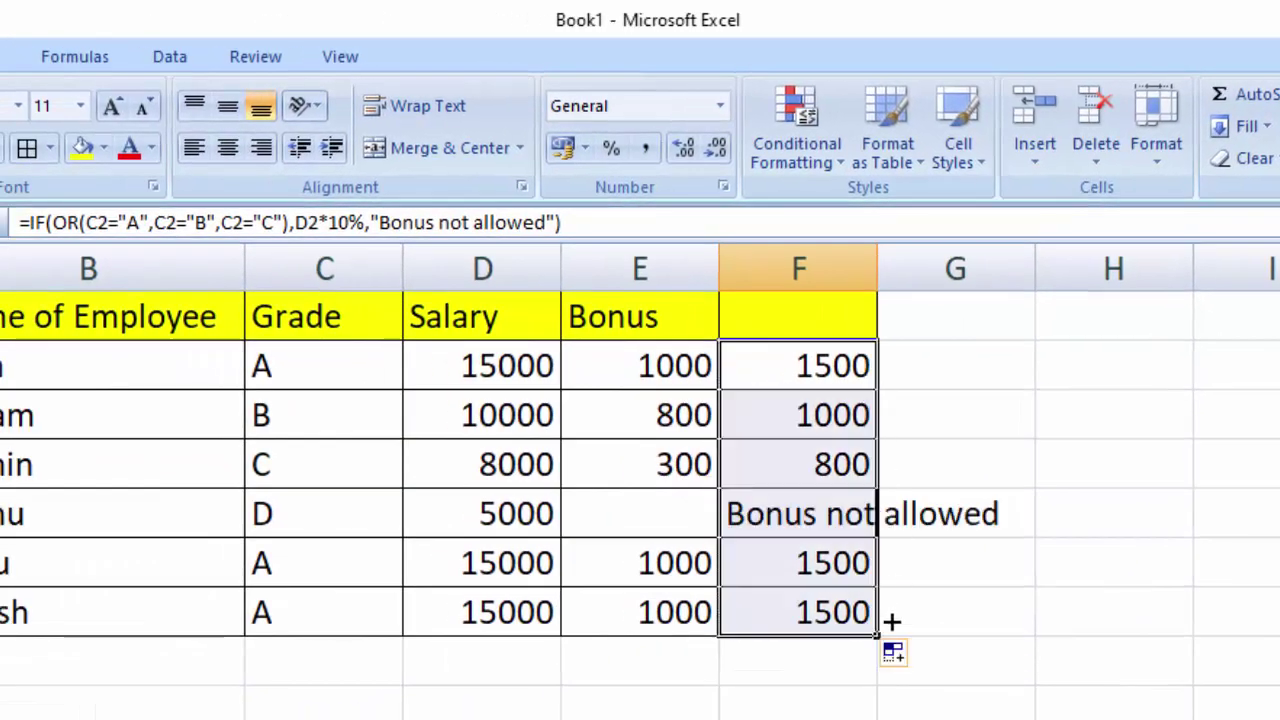
left_click_drag(880, 265, 1045, 396)
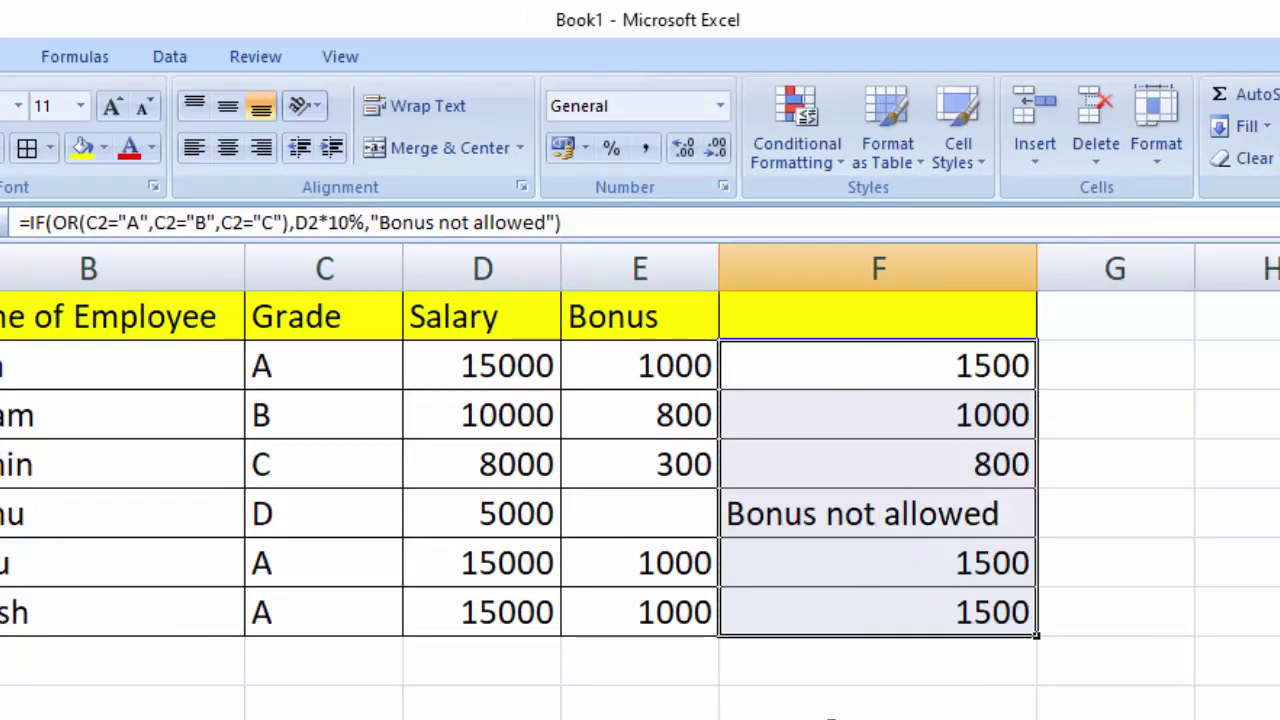
left_click(828, 710)
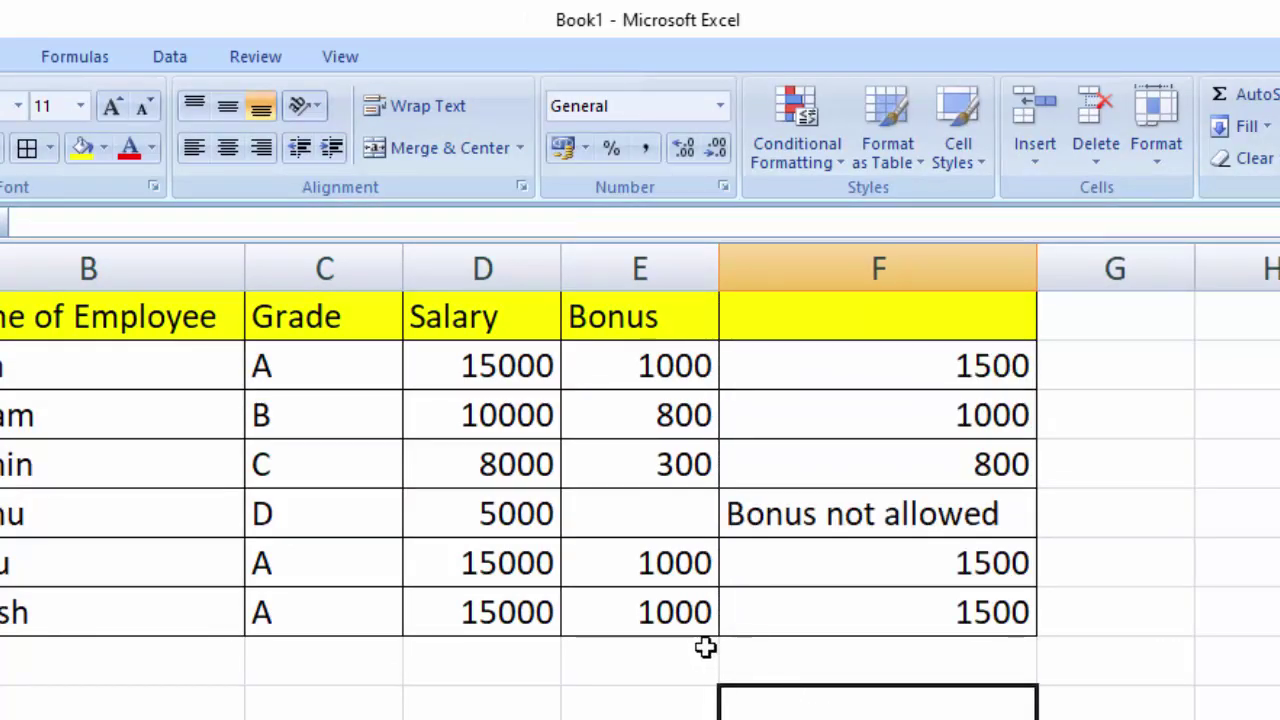
left_click(847, 531)
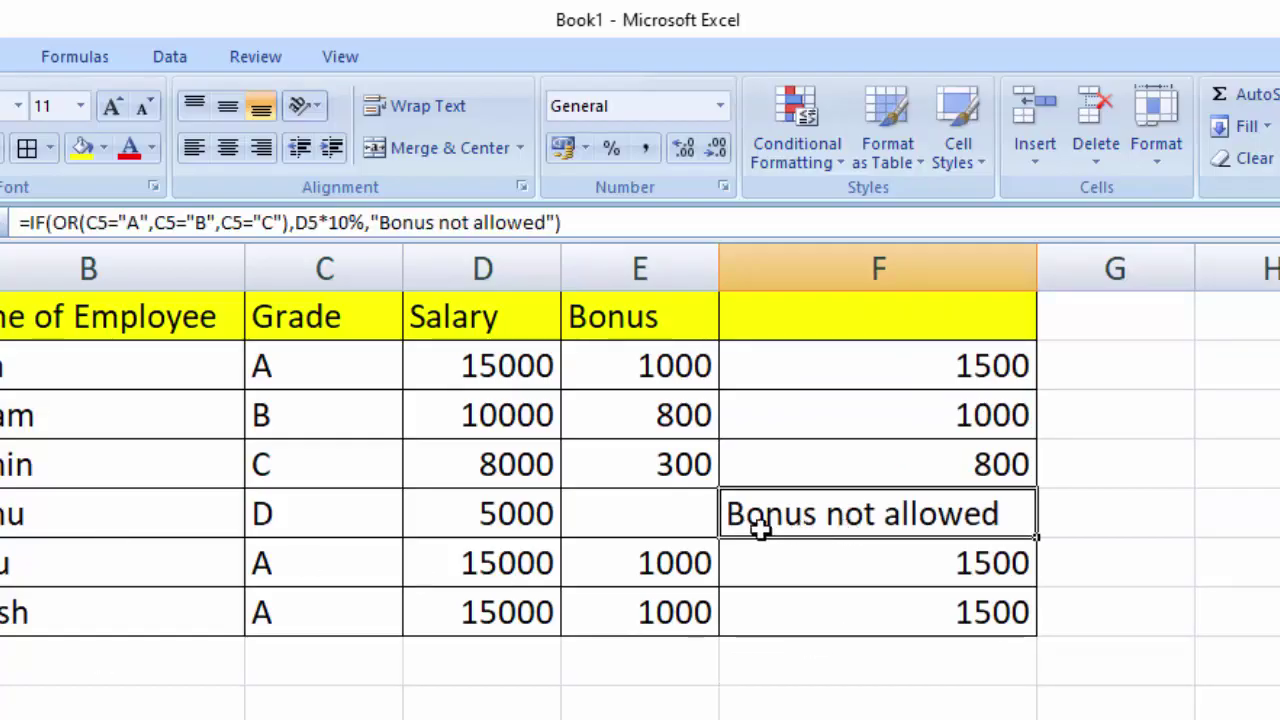